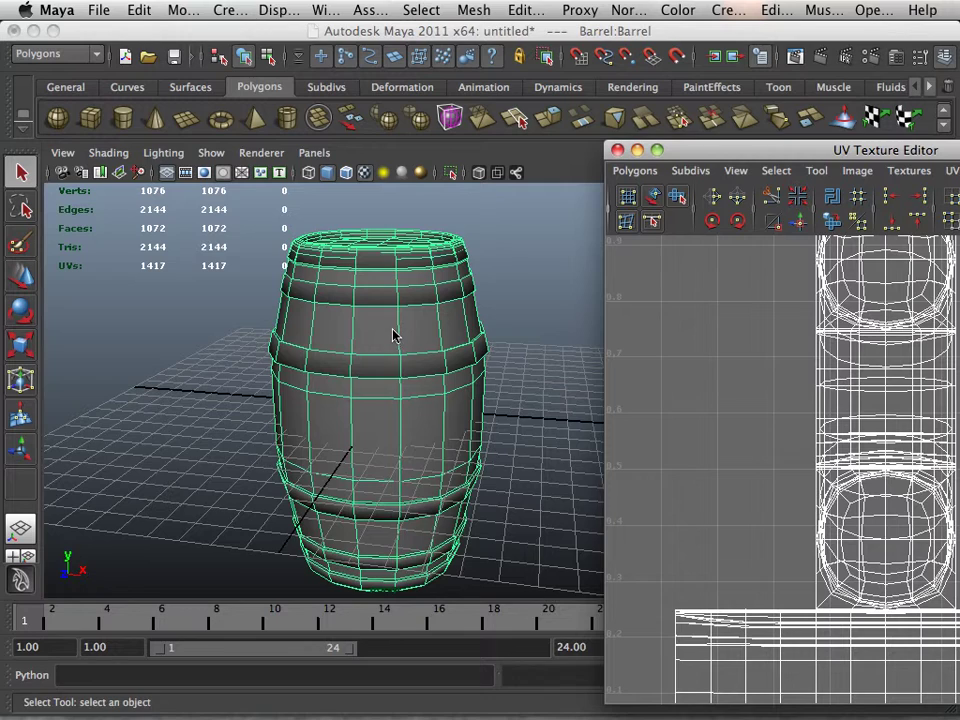
- Separate the barrel mesh into its individual pieces
{"action": "left_click_drag", "start_coordinate": [397, 326], "coordinate": [383, 356], "text": "alt"}
{"action": "right_click_drag", "start_coordinate": [383, 356], "coordinate": [430, 341], "text": "alt"}
{"action": "middle_click_drag", "start_coordinate": [430, 341], "coordinate": [453, 372], "text": "alt"}
{"action": "right_click_drag", "start_coordinate": [453, 376], "coordinate": [262, 252], "text": "alt"}
{"action": "left_click", "coordinate": [474, 12]}
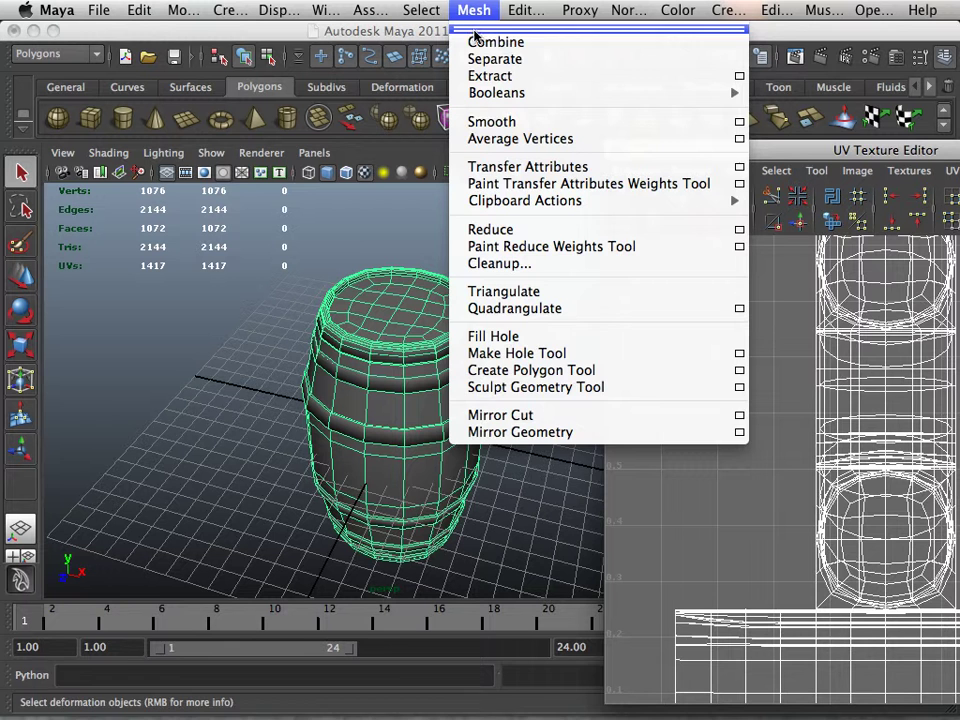
{"action": "left_click", "coordinate": [490, 58]}
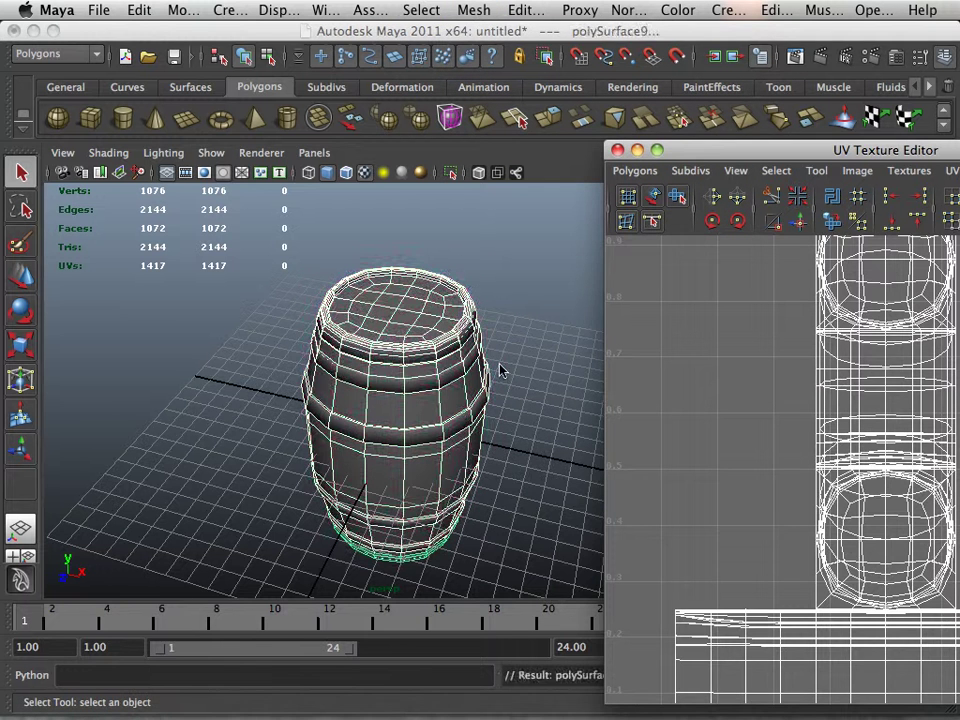
- Move the barrel's top lid straight up, clear of the body
{"action": "left_click", "coordinate": [501, 368]}
{"action": "left_click", "coordinate": [354, 317]}
{"action": "left_click", "coordinate": [21, 275]}
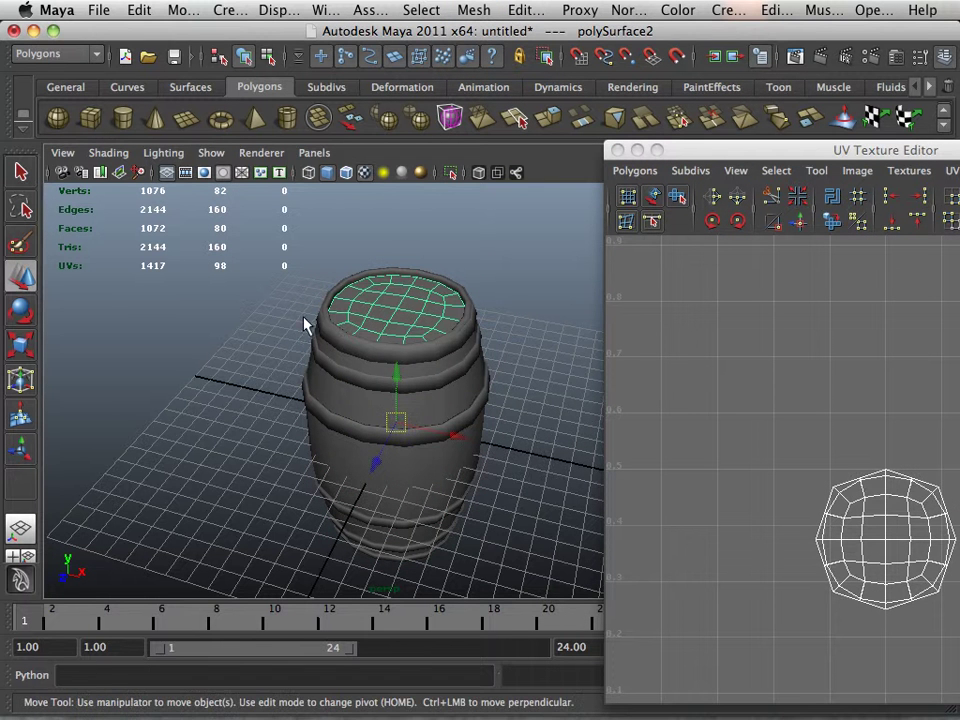
{"action": "left_click_drag", "start_coordinate": [397, 372], "coordinate": [406, 215]}
- Move the two uppermost bands straight up, clear of the barrel body
{"action": "middle_click_drag", "start_coordinate": [411, 308], "coordinate": [385, 352], "text": "alt"}
{"action": "left_click", "coordinate": [371, 396]}
{"action": "left_click_drag", "start_coordinate": [376, 417], "coordinate": [388, 374]}
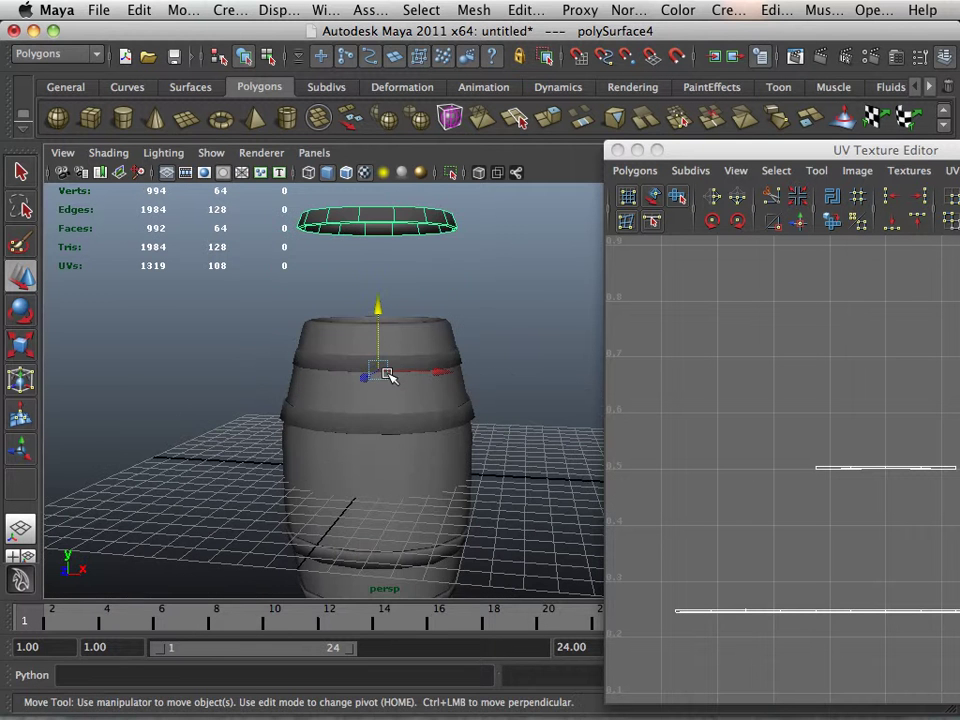
{"action": "left_click", "coordinate": [350, 428]}
{"action": "left_click", "coordinate": [348, 356]}
{"action": "left_click_drag", "start_coordinate": [373, 415], "coordinate": [391, 296]}
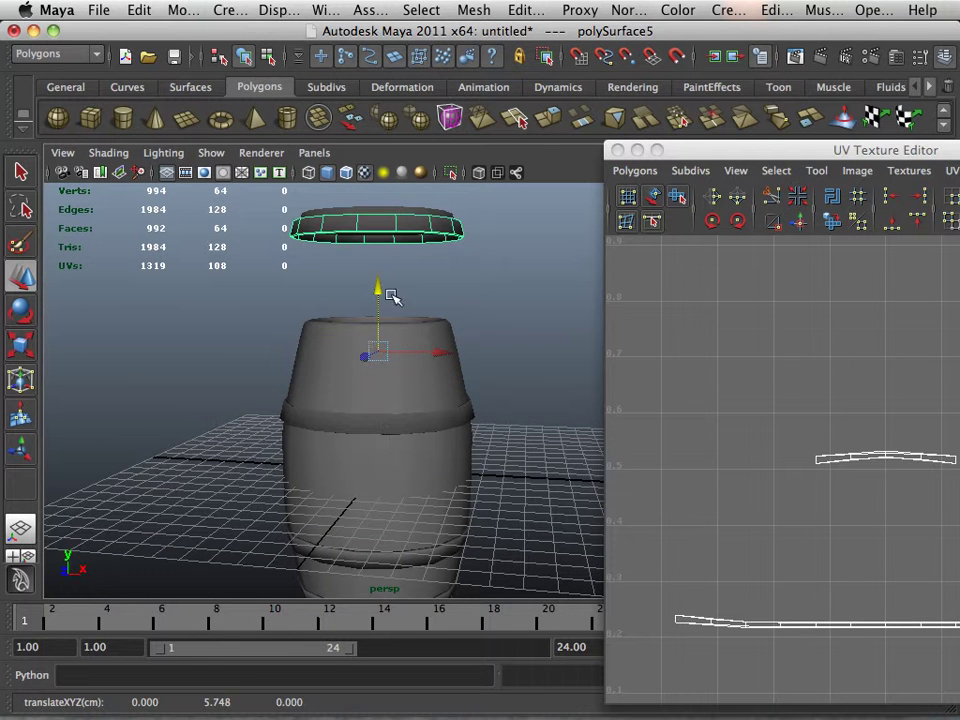
- Move the bottom lid and the two lowest bands straight down, below the barrel body
{"action": "left_click_drag", "start_coordinate": [355, 332], "coordinate": [355, 465], "text": "alt"}
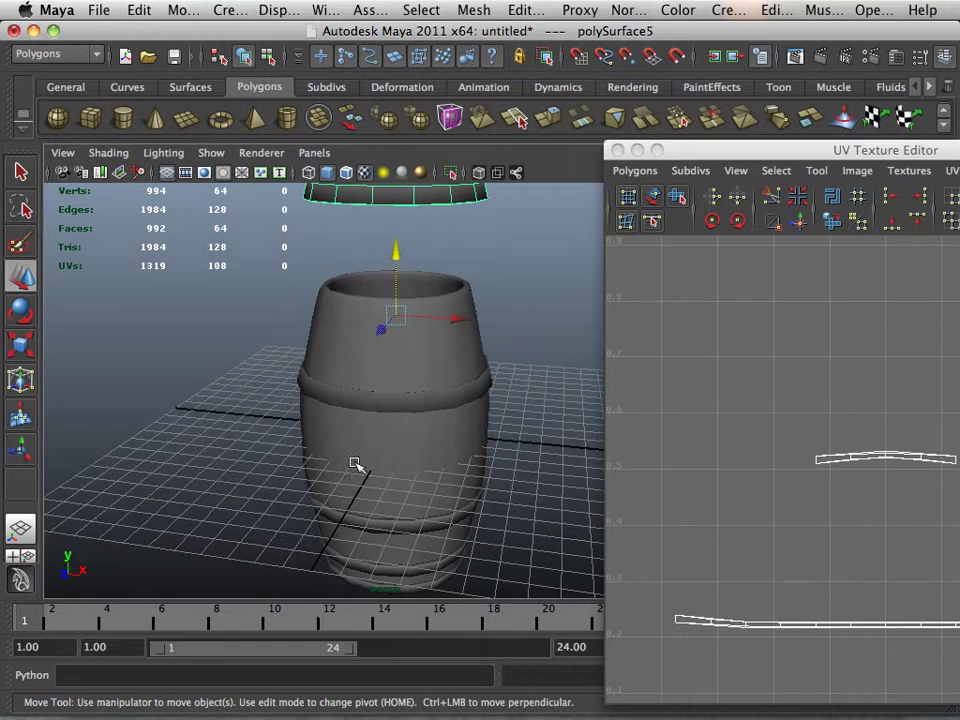
{"action": "left_click_drag", "start_coordinate": [384, 548], "coordinate": [338, 370], "text": "alt"}
{"action": "left_click", "coordinate": [358, 403]}
{"action": "left_click", "coordinate": [375, 396]}
{"action": "left_click_drag", "start_coordinate": [357, 292], "coordinate": [357, 343]}
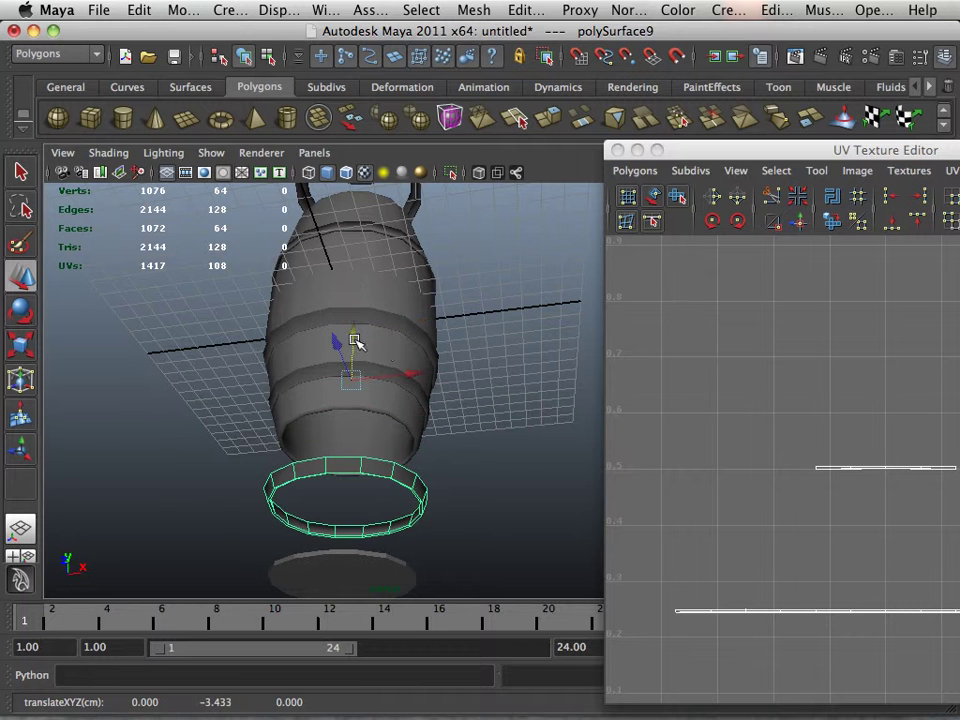
{"action": "left_click", "coordinate": [386, 368]}
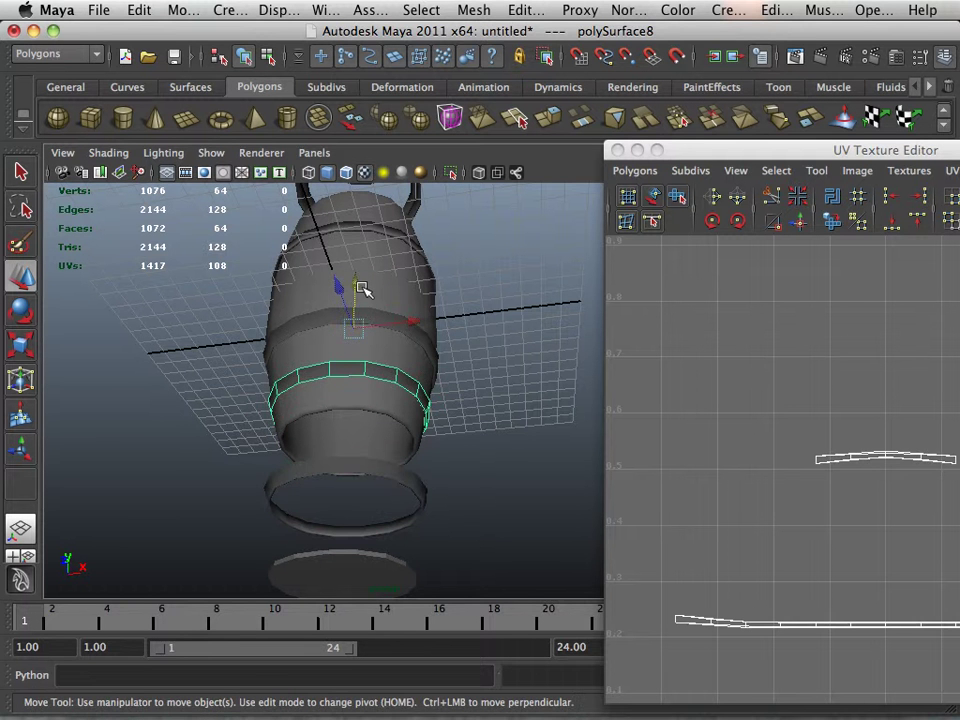
{"action": "left_click_drag", "start_coordinate": [357, 287], "coordinate": [354, 332]}
- Raise the topmost band further so it sits apart from the band beneath it
{"action": "left_click_drag", "start_coordinate": [438, 331], "coordinate": [460, 414], "text": "alt"}
{"action": "middle_click_drag", "start_coordinate": [388, 324], "coordinate": [398, 425], "text": "alt"}
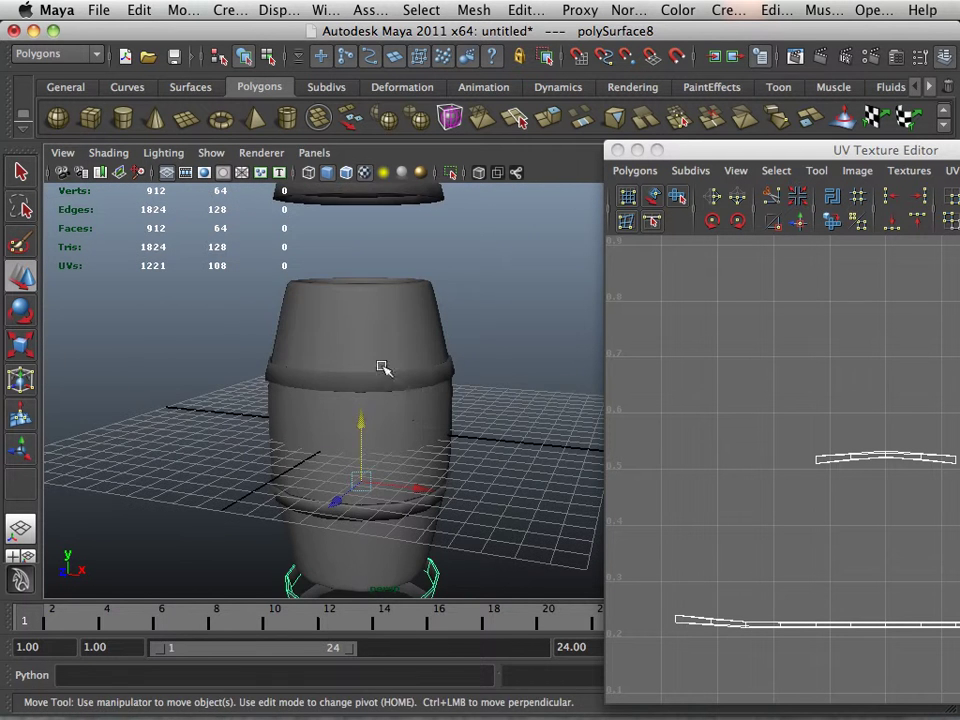
{"action": "middle_click_drag", "start_coordinate": [378, 300], "coordinate": [392, 416], "text": "alt"}
{"action": "right_click_drag", "start_coordinate": [392, 416], "coordinate": [328, 390], "text": "alt"}
{"action": "middle_click_drag", "start_coordinate": [345, 358], "coordinate": [308, 394], "text": "alt"}
{"action": "left_click_drag", "start_coordinate": [304, 383], "coordinate": [328, 378], "text": "alt"}
{"action": "right_click_drag", "start_coordinate": [335, 380], "coordinate": [310, 390], "text": "alt"}
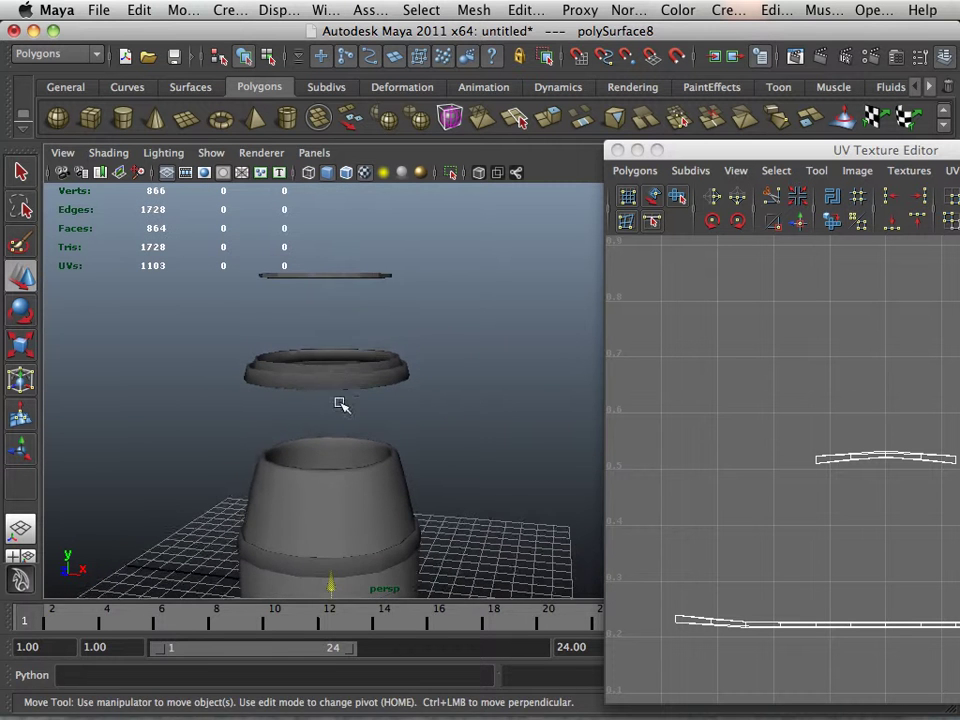
{"action": "middle_click_drag", "start_coordinate": [340, 403], "coordinate": [368, 384], "text": "alt"}
{"action": "left_click", "coordinate": [362, 363]}
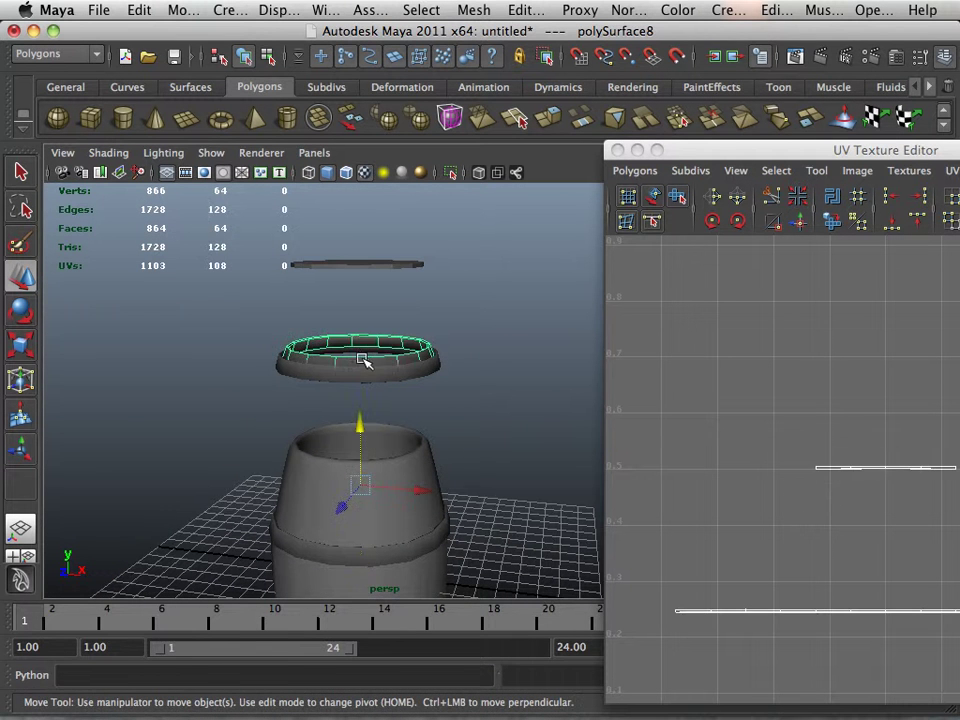
{"action": "left_click_drag", "start_coordinate": [362, 418], "coordinate": [370, 370]}
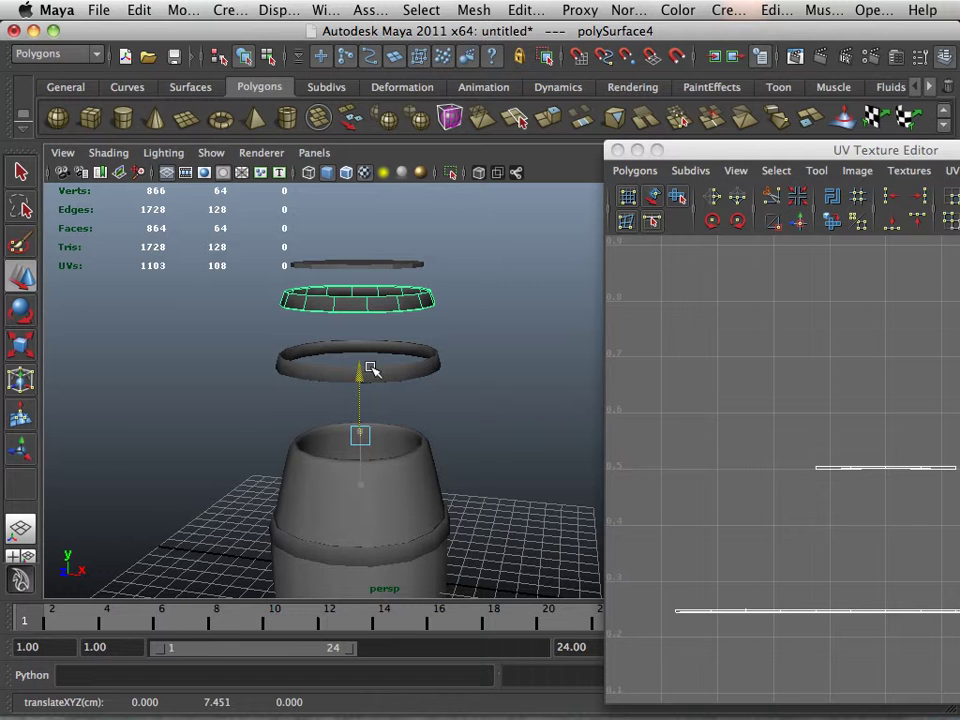
- Shift the UV Texture Editor window over the viewport and examine the exploded barrel pieces from below and from the side
{"action": "left_click_drag", "start_coordinate": [777, 154], "coordinate": [728, 158]}
{"action": "right_click_drag", "start_coordinate": [434, 363], "coordinate": [403, 375], "text": "alt"}
{"action": "middle_click_drag", "start_coordinate": [403, 375], "coordinate": [386, 232], "text": "alt"}
{"action": "left_click_drag", "start_coordinate": [388, 253], "coordinate": [380, 217], "text": "alt"}
{"action": "middle_click_drag", "start_coordinate": [413, 373], "coordinate": [411, 299], "text": "alt"}
{"action": "left_click", "coordinate": [386, 364]}
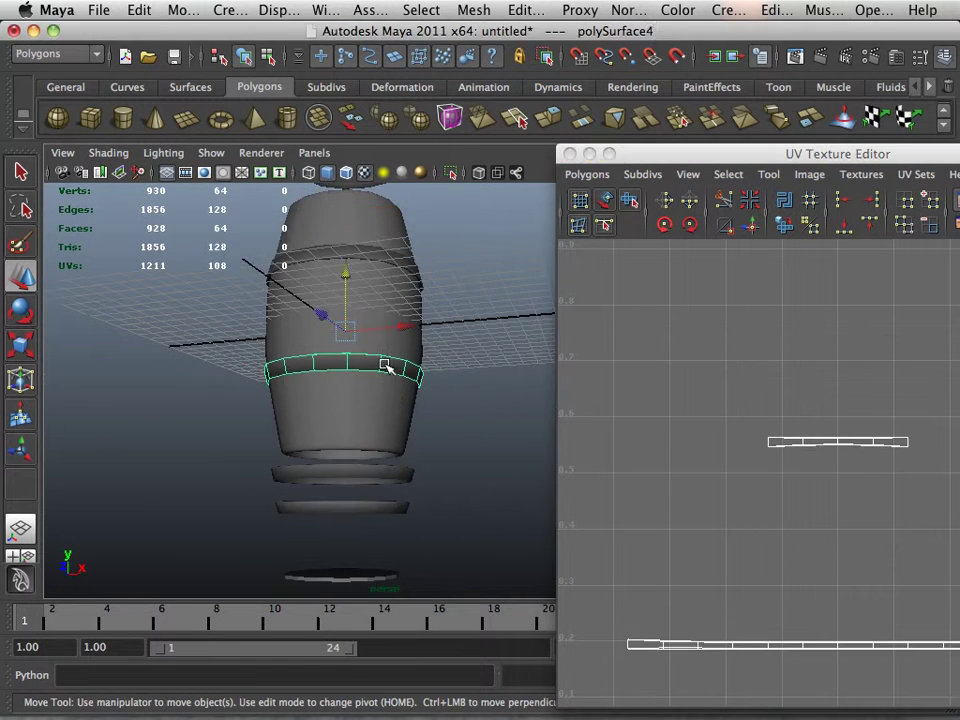
{"action": "scroll", "coordinate": [375, 470], "scroll_direction": "down", "scroll_amount": 5}
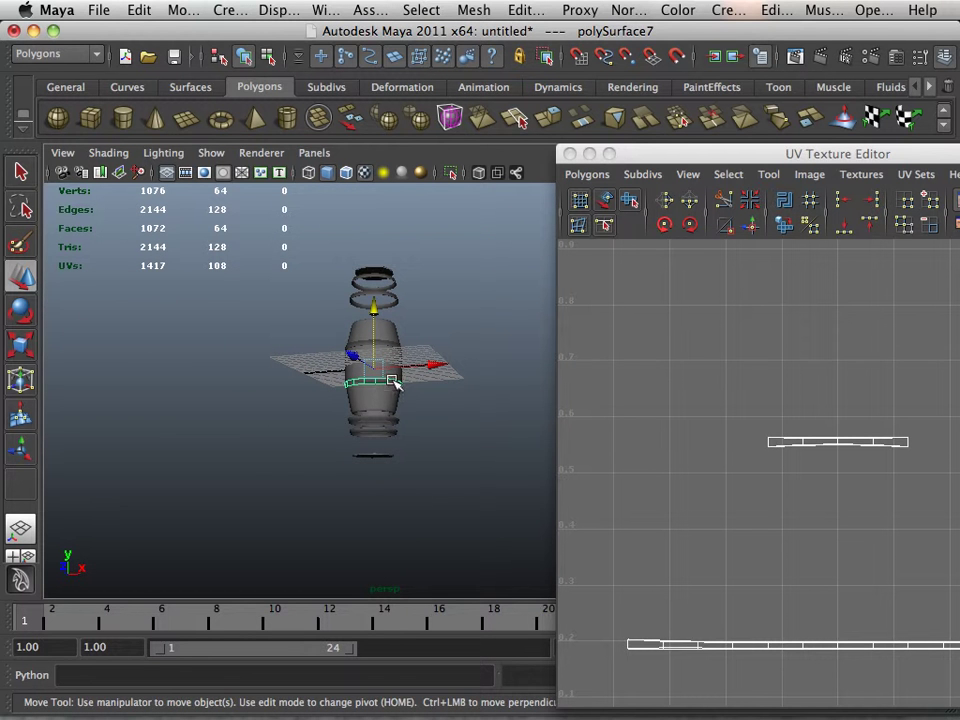
{"action": "middle_click_drag", "start_coordinate": [366, 357], "coordinate": [364, 398], "text": "alt"}
{"action": "right_click_drag", "start_coordinate": [364, 398], "coordinate": [446, 422], "text": "alt"}
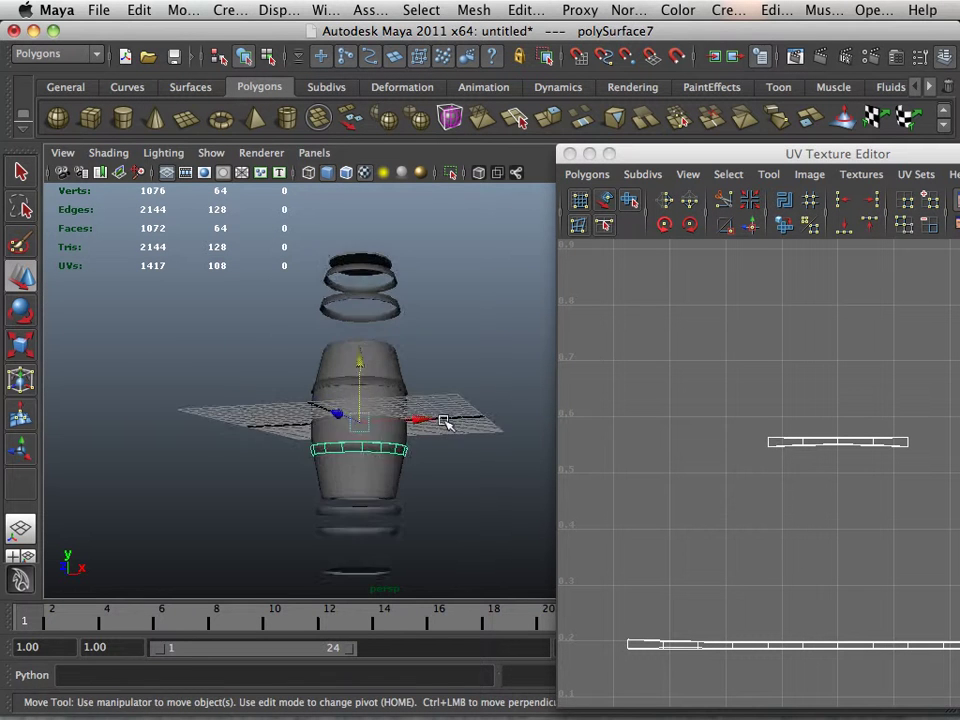
{"action": "left_click_drag", "start_coordinate": [446, 422], "coordinate": [373, 453], "text": "alt"}
{"action": "middle_click_drag", "start_coordinate": [388, 381], "coordinate": [361, 358], "text": "alt"}
{"action": "right_click_drag", "start_coordinate": [361, 358], "coordinate": [418, 401], "text": "alt"}
{"action": "middle_click_drag", "start_coordinate": [418, 401], "coordinate": [405, 414], "text": "alt"}
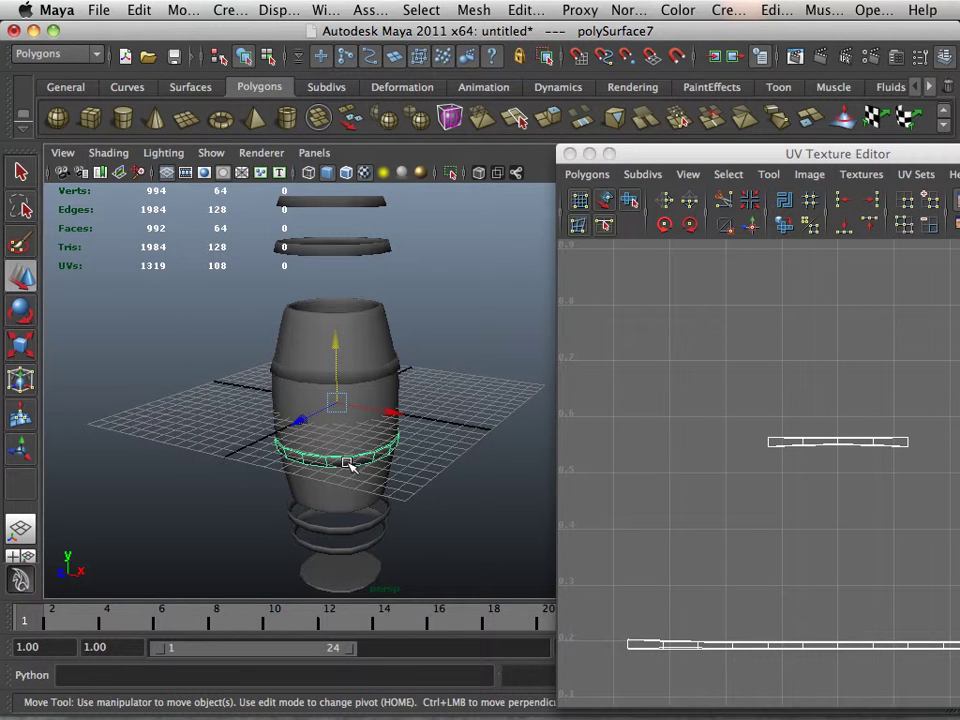
- Delete the lower bands and the bottom lid of the barrel
{"action": "left_click", "coordinate": [346, 503]}
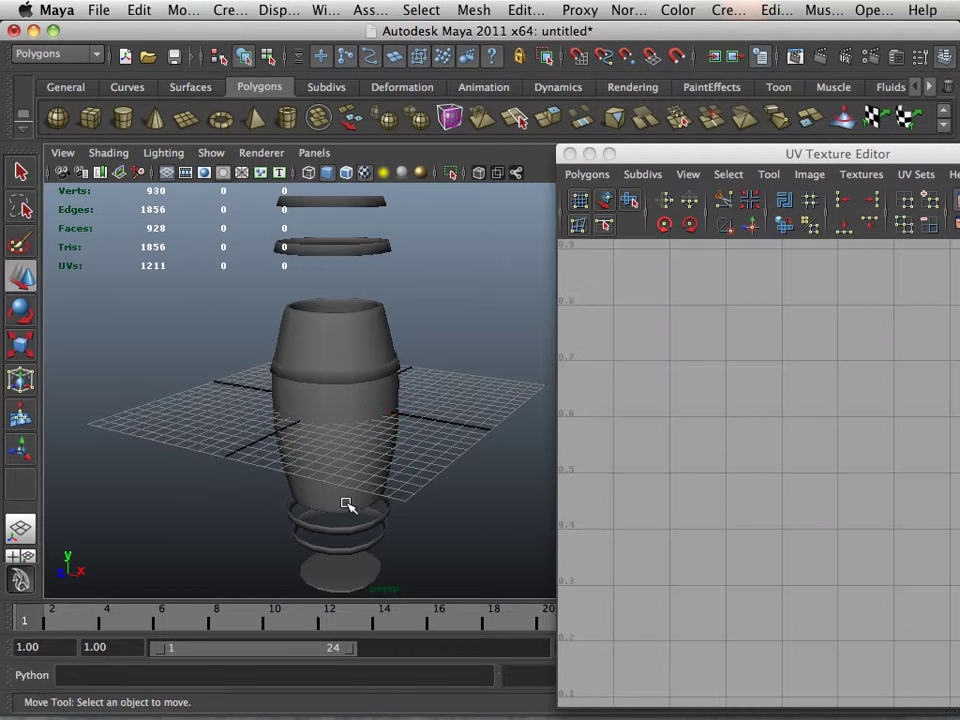
{"action": "left_click", "coordinate": [346, 529]}
{"action": "key", "text": "Delete"}
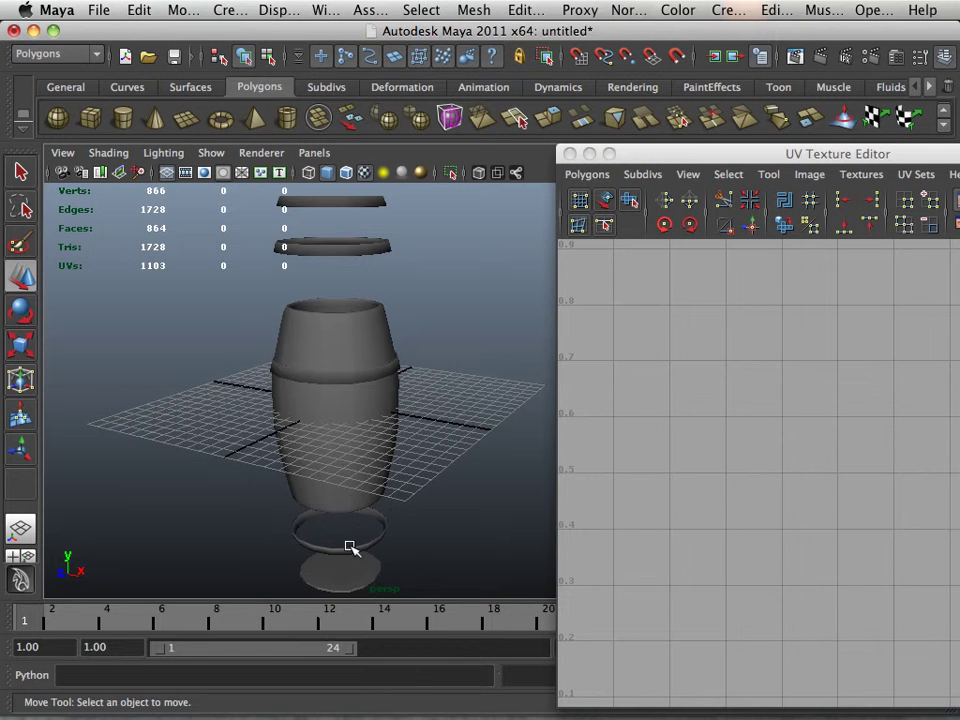
{"action": "left_click", "coordinate": [350, 548]}
{"action": "key", "text": "Delete"}
{"action": "left_click", "coordinate": [371, 574]}
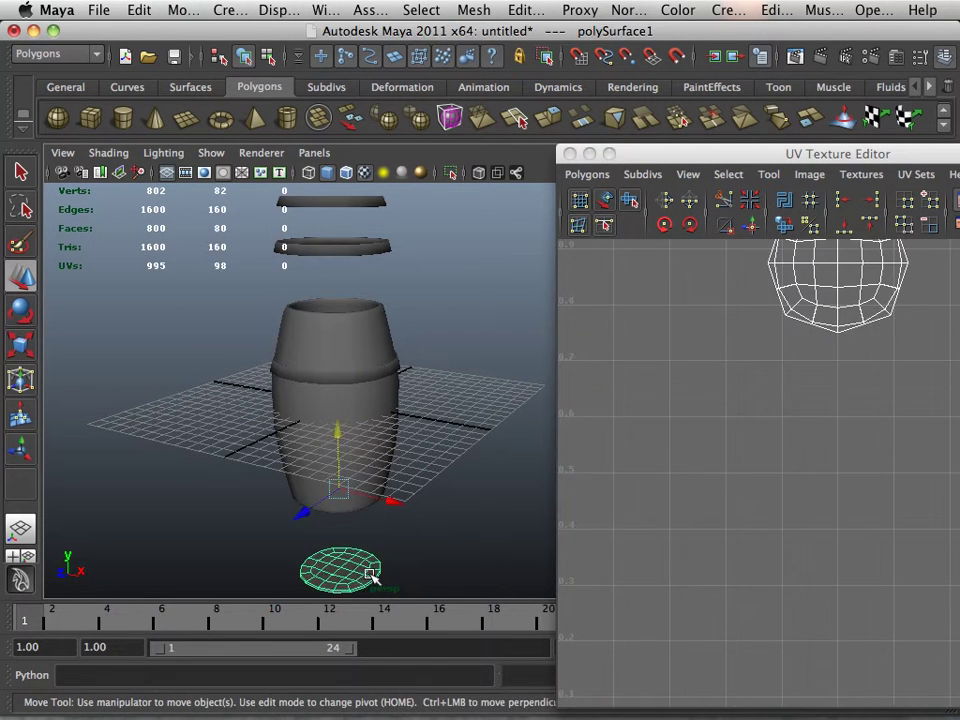
{"action": "key", "text": "Delete"}
- Move the remaining middle band straight up, above the barrel body and below the other raised bands
{"action": "scroll", "coordinate": [380, 327], "scroll_direction": "down", "scroll_amount": 4}
{"action": "scroll", "coordinate": [379, 320], "scroll_direction": "up", "scroll_amount": 4}
{"action": "middle_click_drag", "start_coordinate": [358, 259], "coordinate": [360, 370], "text": "alt"}
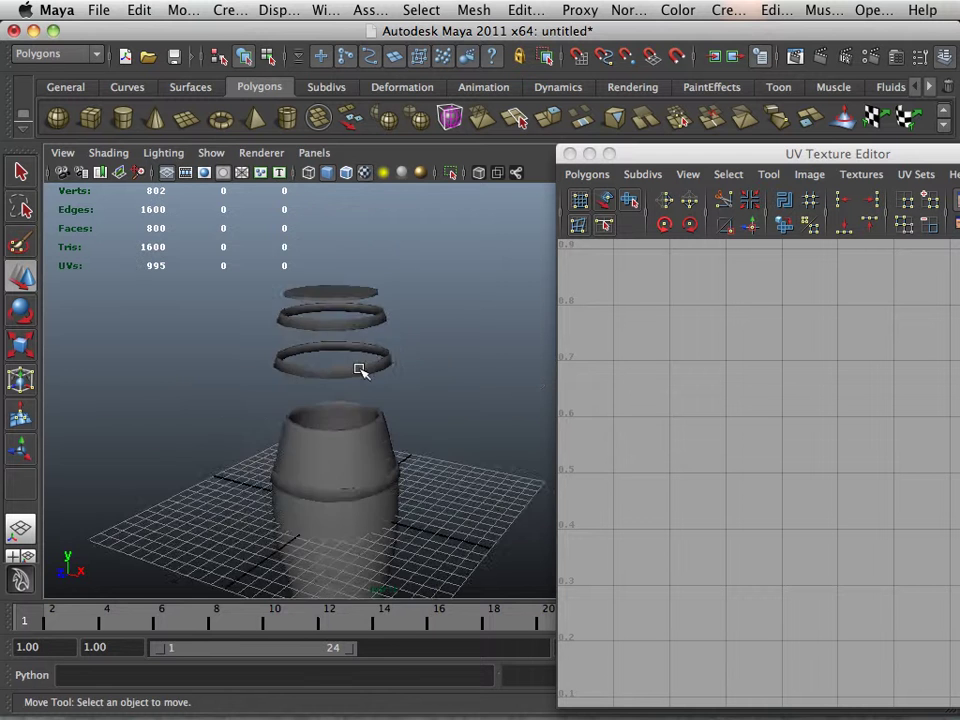
{"action": "right_click_drag", "start_coordinate": [360, 368], "coordinate": [413, 398], "text": "alt"}
{"action": "middle_click_drag", "start_coordinate": [372, 367], "coordinate": [441, 394], "text": "alt"}
{"action": "right_click_drag", "start_coordinate": [378, 373], "coordinate": [411, 381], "text": "alt"}
{"action": "left_click_drag", "start_coordinate": [393, 388], "coordinate": [373, 384], "text": "alt"}
{"action": "left_click", "coordinate": [327, 525]}
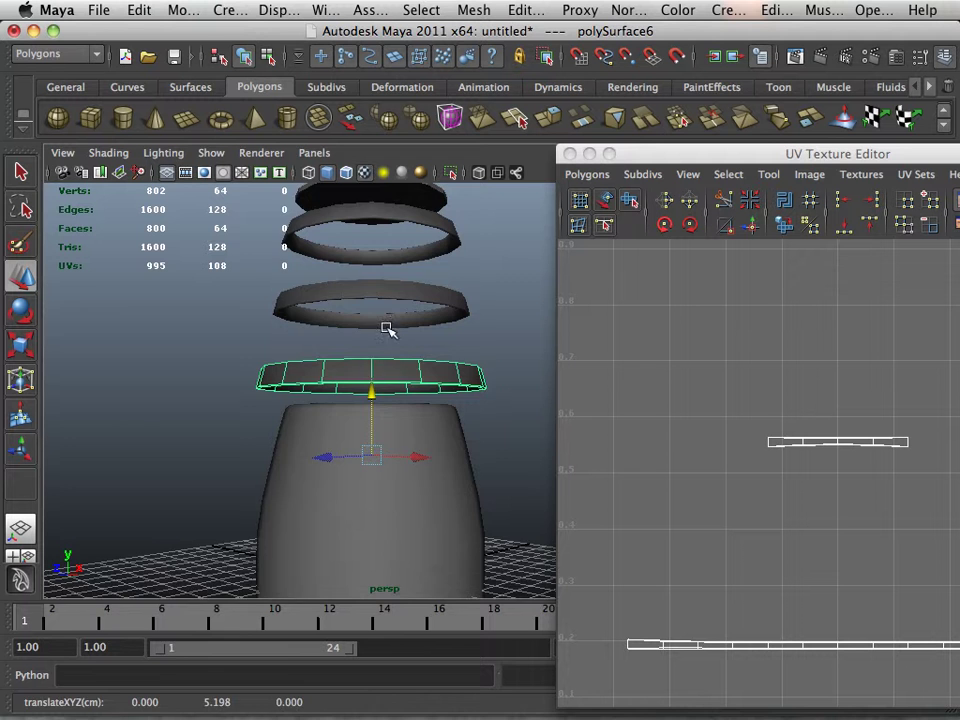
- Examine the lid, the three raised bands and the barrel's open rim from several angles
{"action": "mouse_move", "coordinate": [388, 328]}
{"action": "middle_mouse_down", "text": "alt"}
{"action": "mouse_move", "coordinate": [382, 292]}
{"action": "mouse_move", "coordinate": [386, 315]}
{"action": "middle_mouse_up", "text": "alt"}
{"action": "right_click_drag", "start_coordinate": [386, 315], "coordinate": [307, 386], "text": "alt"}
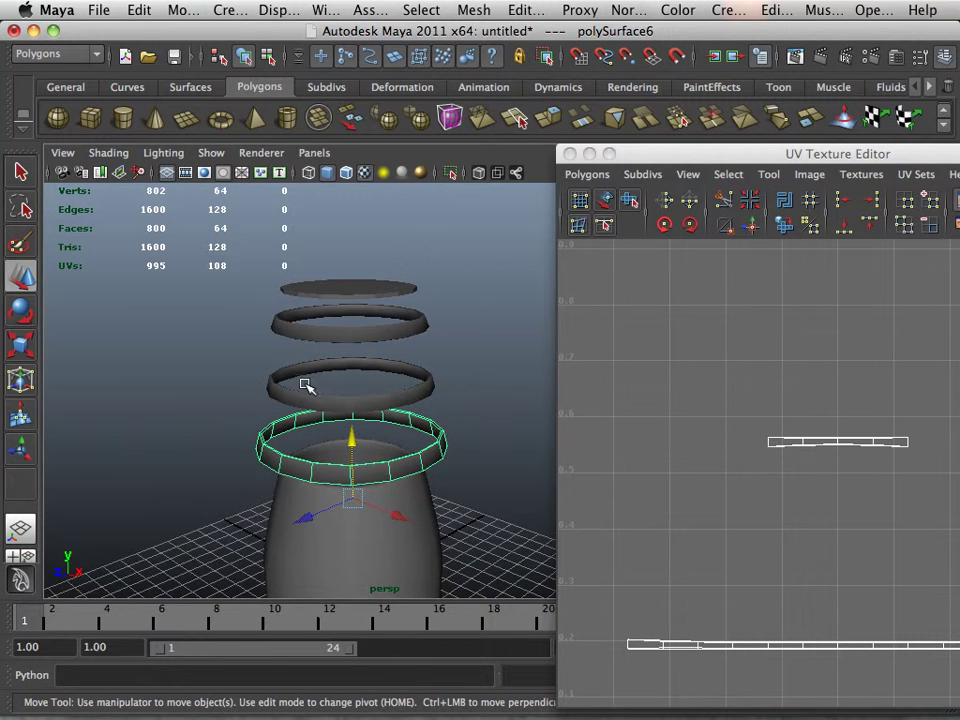
{"action": "left_click_drag", "start_coordinate": [293, 377], "coordinate": [302, 371], "text": "alt"}
{"action": "right_click_drag", "start_coordinate": [302, 371], "coordinate": [348, 407], "text": "alt"}
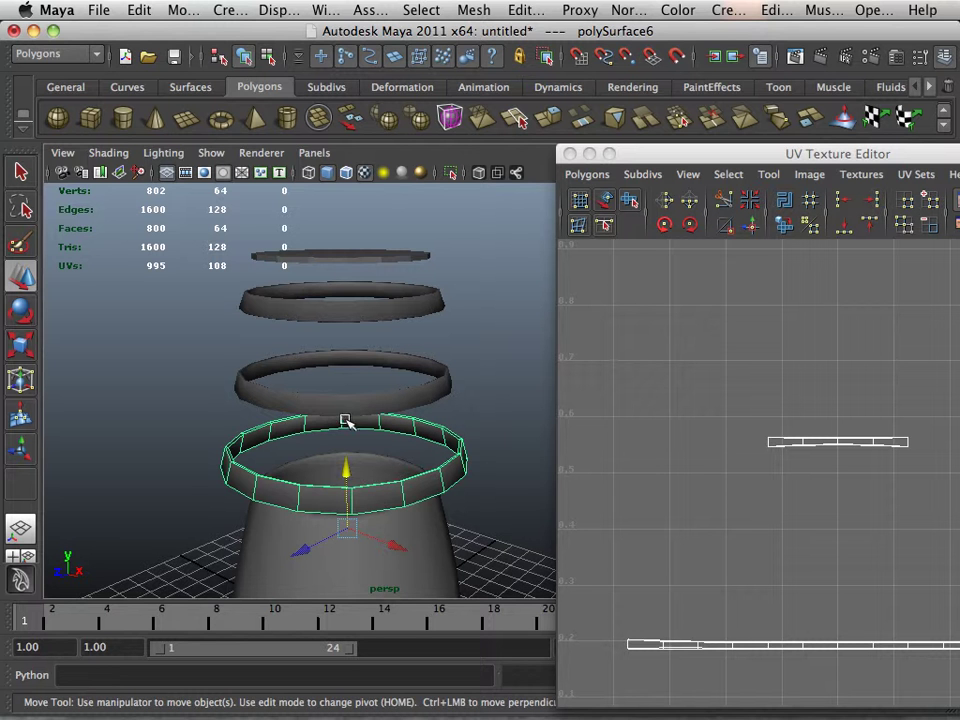
{"action": "left_click_drag", "start_coordinate": [346, 464], "coordinate": [328, 437], "text": "alt"}
{"action": "right_click_drag", "start_coordinate": [328, 437], "coordinate": [302, 463], "text": "alt"}
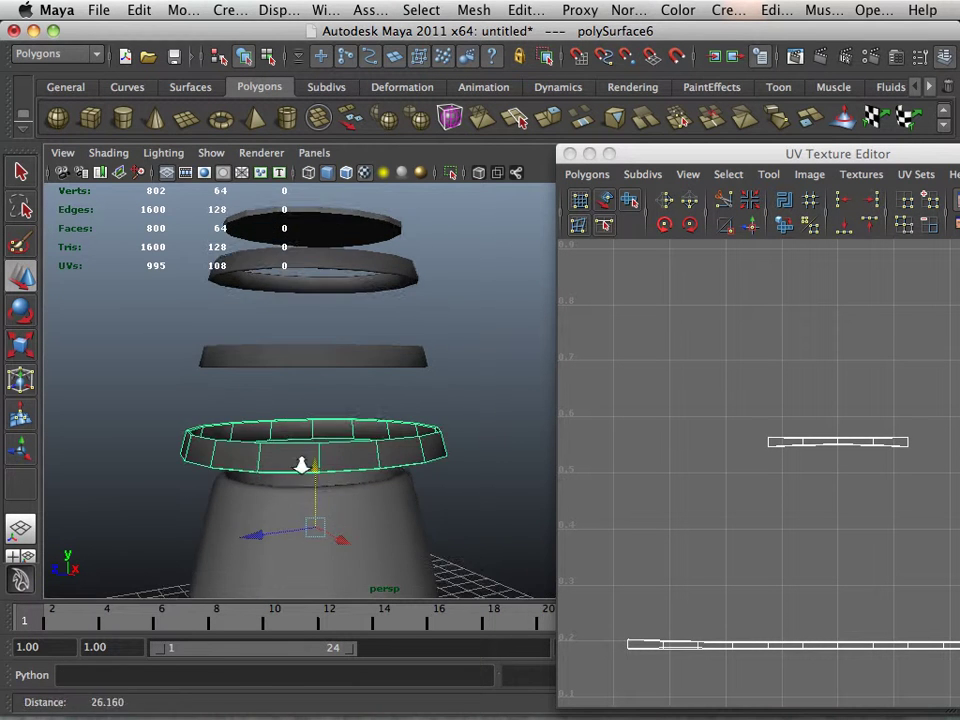
{"action": "middle_click_drag", "start_coordinate": [328, 465], "coordinate": [335, 430], "text": "alt"}
{"action": "right_click_drag", "start_coordinate": [335, 430], "coordinate": [302, 427], "text": "alt"}
{"action": "left_click_drag", "start_coordinate": [301, 426], "coordinate": [289, 402], "text": "alt"}
{"action": "right_click_drag", "start_coordinate": [362, 498], "coordinate": [368, 446], "text": "alt"}
{"action": "left_click_drag", "start_coordinate": [375, 405], "coordinate": [334, 429], "text": "alt"}
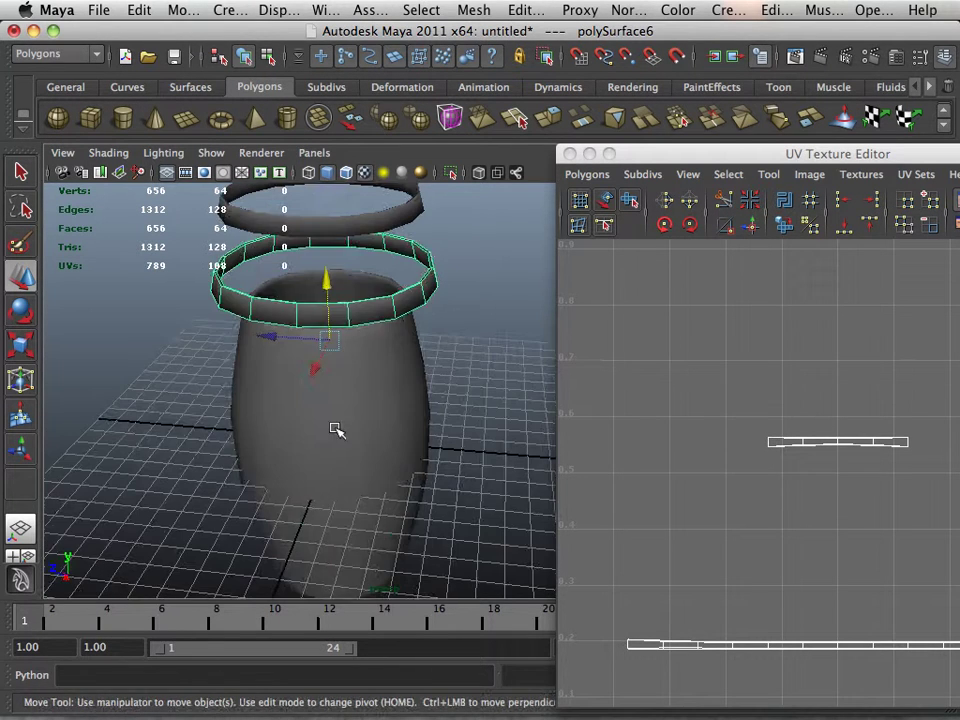
- Select the barrel body and apply Cylindrical Mapping to it
{"action": "left_click", "coordinate": [334, 429]}
{"action": "middle_click_drag", "start_coordinate": [334, 429], "coordinate": [334, 411], "text": "alt"}
{"action": "right_click_drag", "start_coordinate": [334, 411], "coordinate": [320, 456], "text": "alt"}
{"action": "middle_click_drag", "start_coordinate": [320, 456], "coordinate": [313, 454], "text": "alt"}
{"action": "mouse_move", "coordinate": [313, 454]}
{"action": "right_mouse_down", "text": "alt"}
{"action": "mouse_move", "coordinate": [459, 493]}
{"action": "mouse_move", "coordinate": [329, 454]}
{"action": "right_mouse_up", "text": "alt"}
{"action": "middle_click_drag", "start_coordinate": [329, 454], "coordinate": [335, 455], "text": "alt"}
{"action": "left_click_drag", "start_coordinate": [335, 455], "coordinate": [401, 444], "text": "alt"}
{"action": "right_click_drag", "start_coordinate": [401, 444], "coordinate": [396, 369], "text": "alt"}
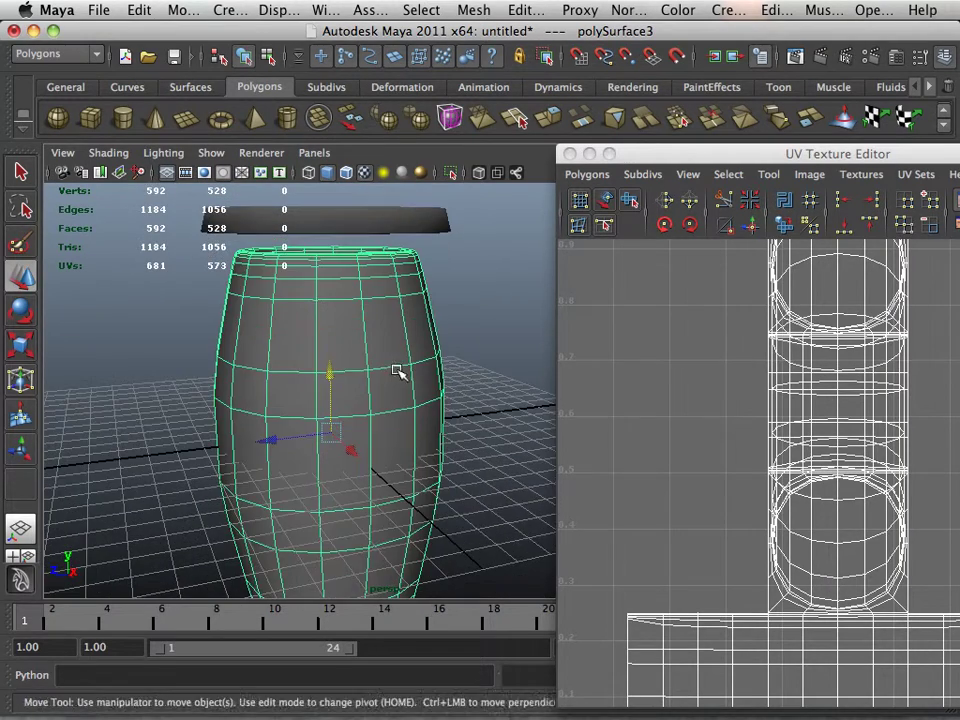
{"action": "left_click", "coordinate": [722, 12]}
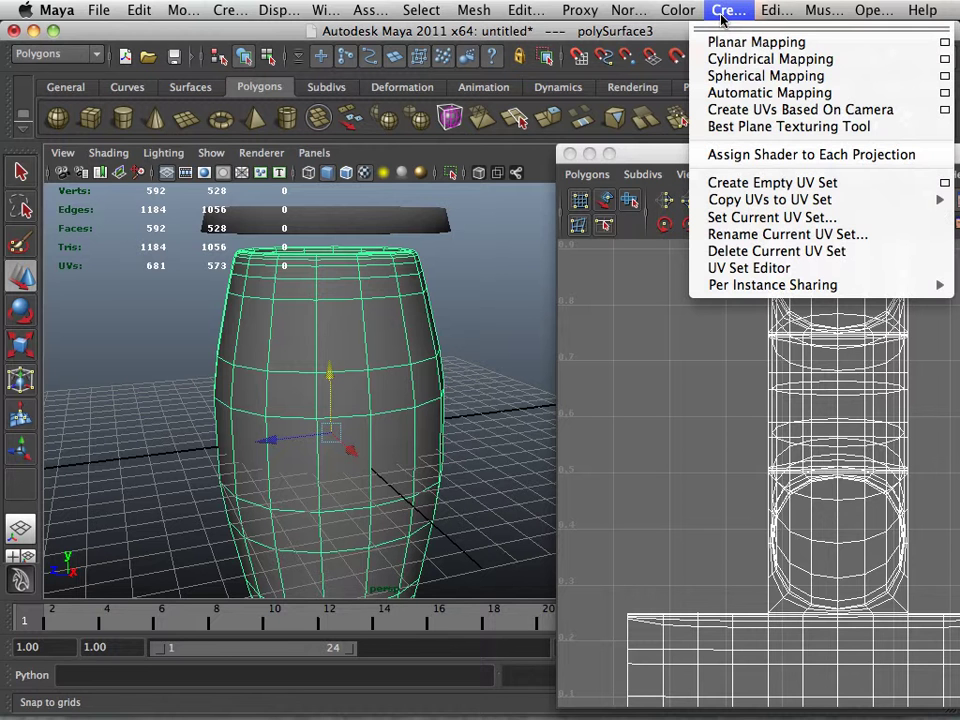
{"action": "left_click", "coordinate": [731, 66]}
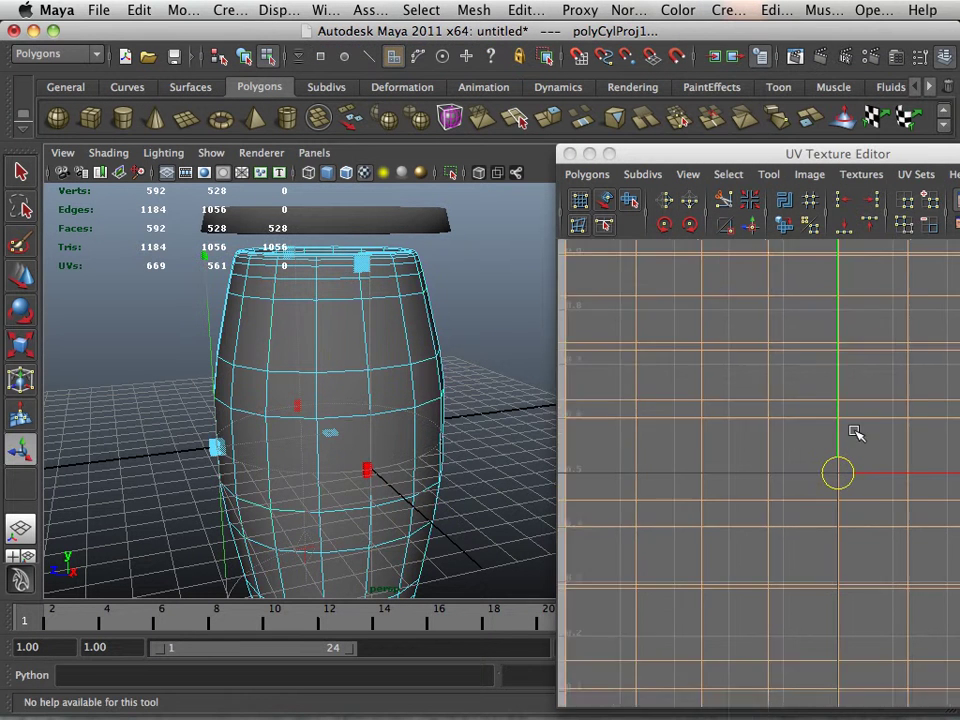
- Move the barrel body's UV shell straight down, out of the 0 to 1 texture space
{"action": "scroll", "coordinate": [800, 405], "scroll_direction": "down", "scroll_amount": 3}
{"action": "middle_click_drag", "start_coordinate": [793, 424], "coordinate": [725, 422], "text": "alt"}
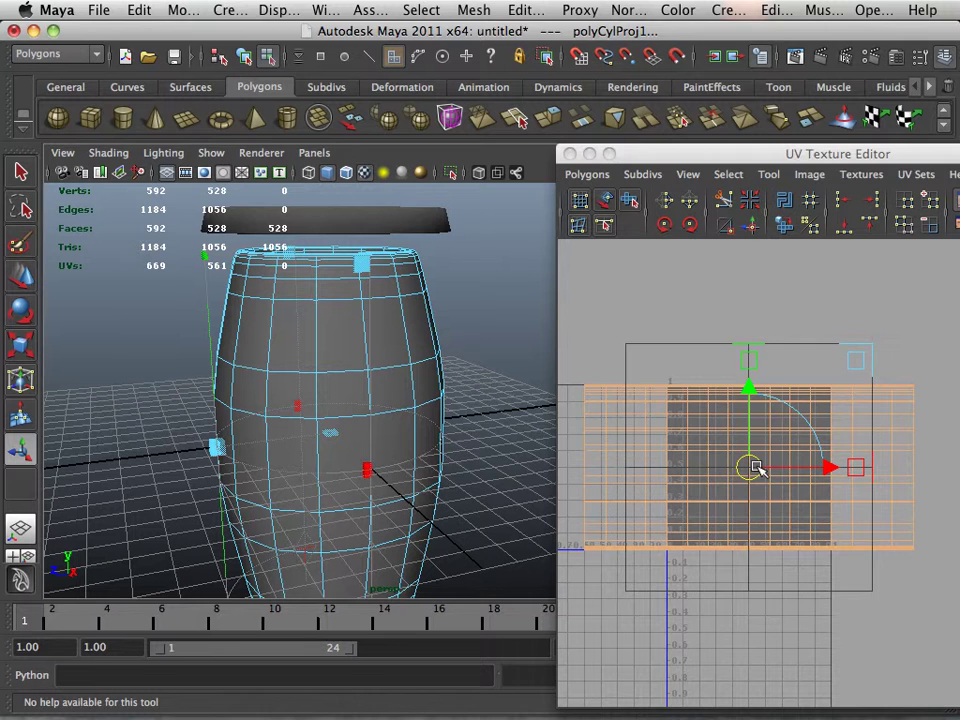
{"action": "left_click_drag", "start_coordinate": [755, 468], "coordinate": [761, 692]}
{"action": "left_click", "coordinate": [518, 378]}
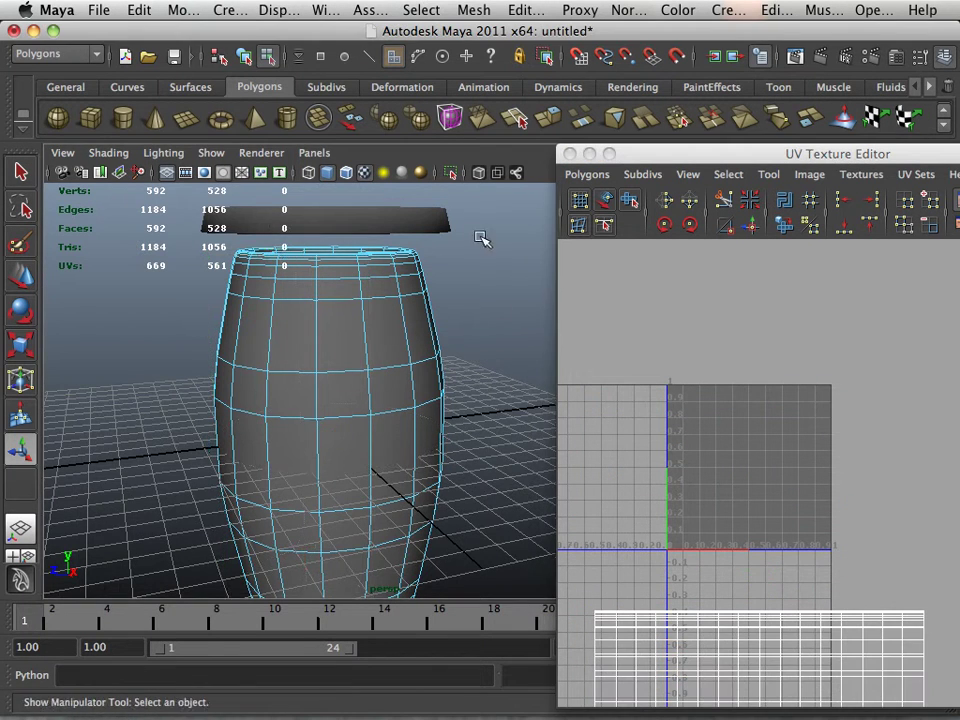
- Return to object selection, select the three raised bands together and apply Cylindrical Mapping to them
{"action": "left_click_drag", "start_coordinate": [481, 238], "coordinate": [405, 321], "text": "alt"}
{"action": "left_click", "coordinate": [390, 210], "text": "shift"}
{"action": "left_click", "coordinate": [379, 275], "text": "shift"}
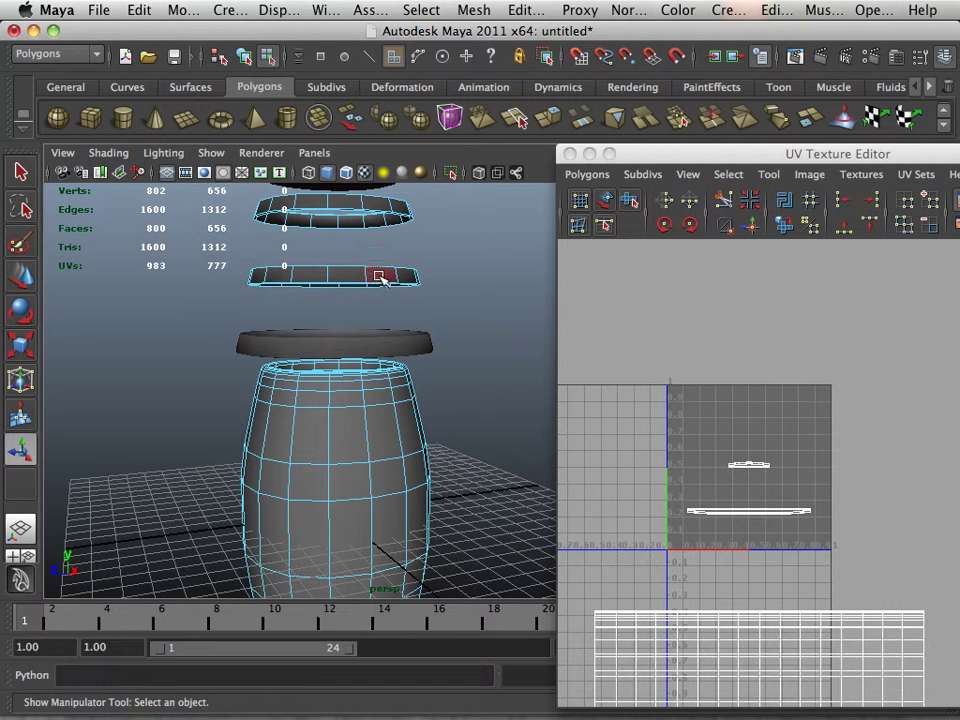
{"action": "right_click_drag", "start_coordinate": [403, 360], "coordinate": [490, 330]}
{"action": "left_click", "coordinate": [405, 338]}
{"action": "left_click", "coordinate": [384, 281], "text": "shift"}
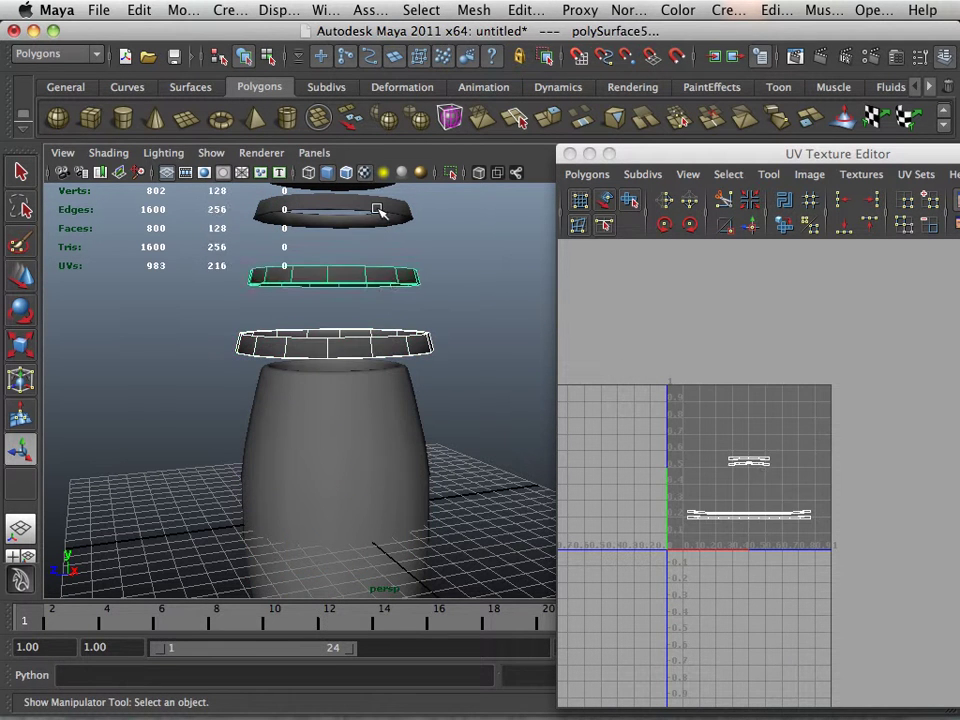
{"action": "left_click", "coordinate": [335, 212], "text": "shift"}
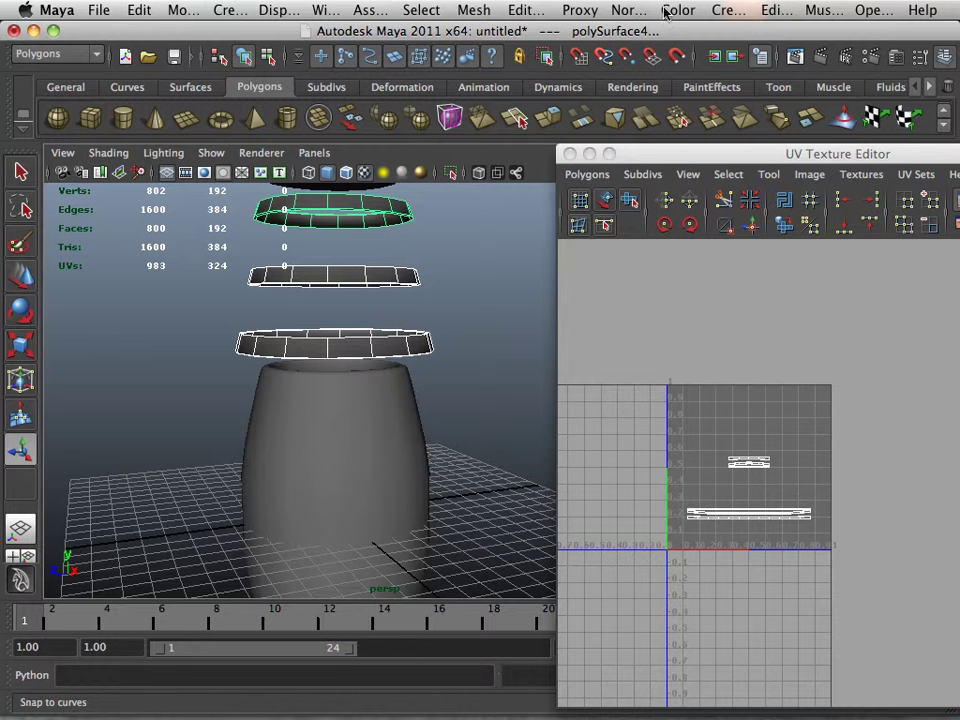
{"action": "left_click", "coordinate": [727, 10]}
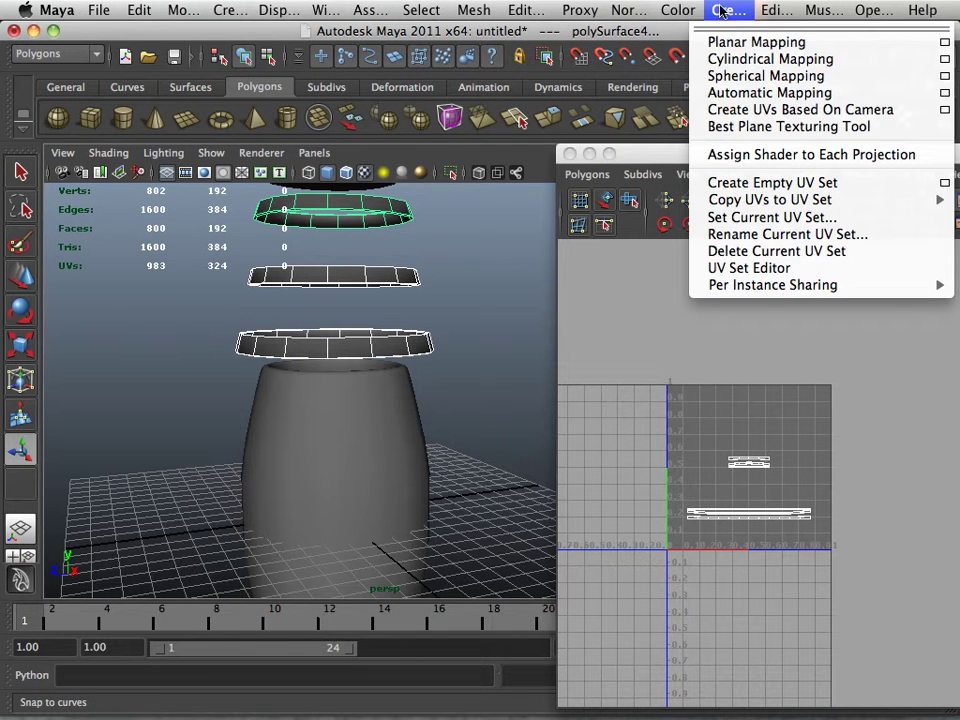
{"action": "left_click", "coordinate": [728, 60]}
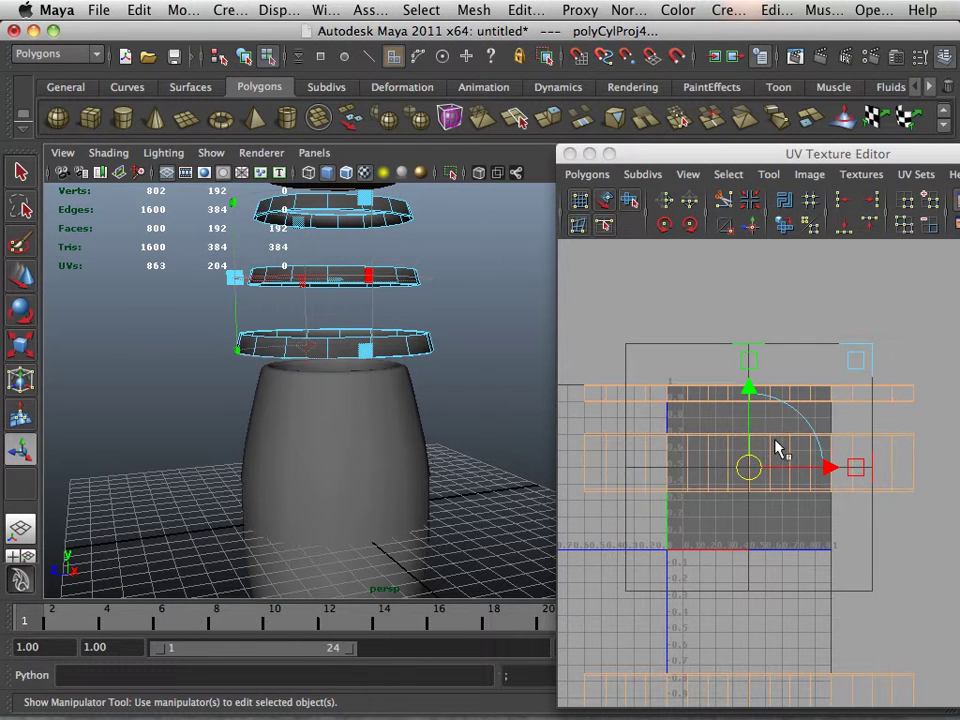
- Move the three bands' UV shells straight up, clear of the 0 to 1 texture space
{"action": "scroll", "coordinate": [780, 447], "scroll_direction": "down", "scroll_amount": 4}
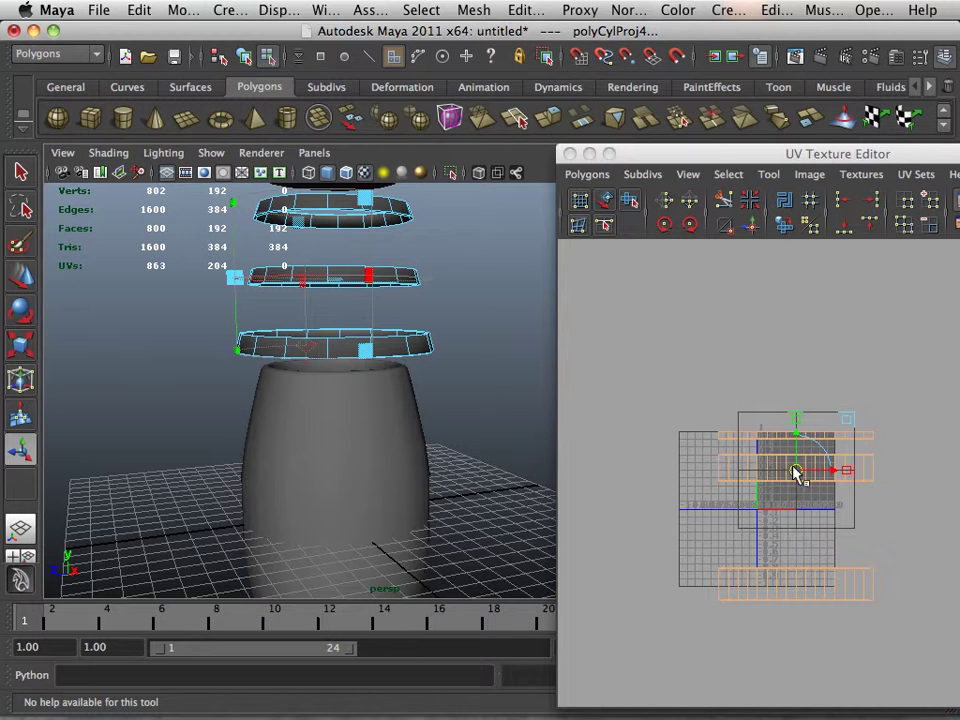
{"action": "left_click_drag", "start_coordinate": [796, 472], "coordinate": [797, 215]}
{"action": "left_click", "coordinate": [493, 229]}
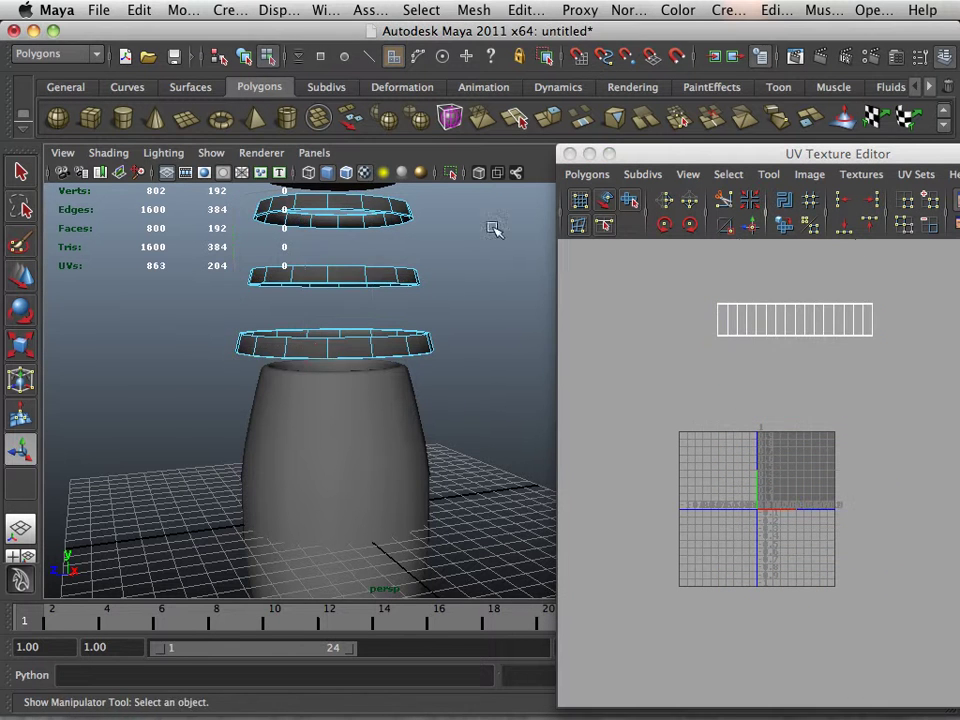
- Select the lid and, from the top view, apply Planar Mapping to it, projected from Camera and fitted to the bounding box
{"action": "left_click_drag", "start_coordinate": [493, 229], "coordinate": [475, 346], "text": "alt"}
{"action": "right_click_drag", "start_coordinate": [345, 452], "coordinate": [429, 342]}
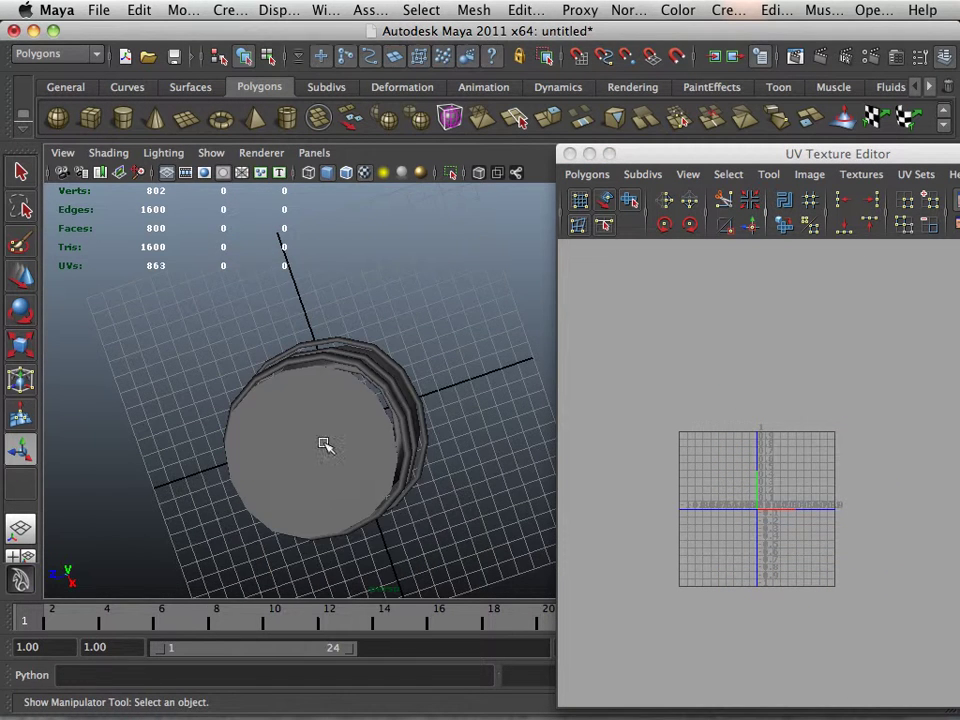
{"action": "left_click", "coordinate": [325, 444]}
{"action": "key", "text": "space"}
{"action": "key", "text": "space"}
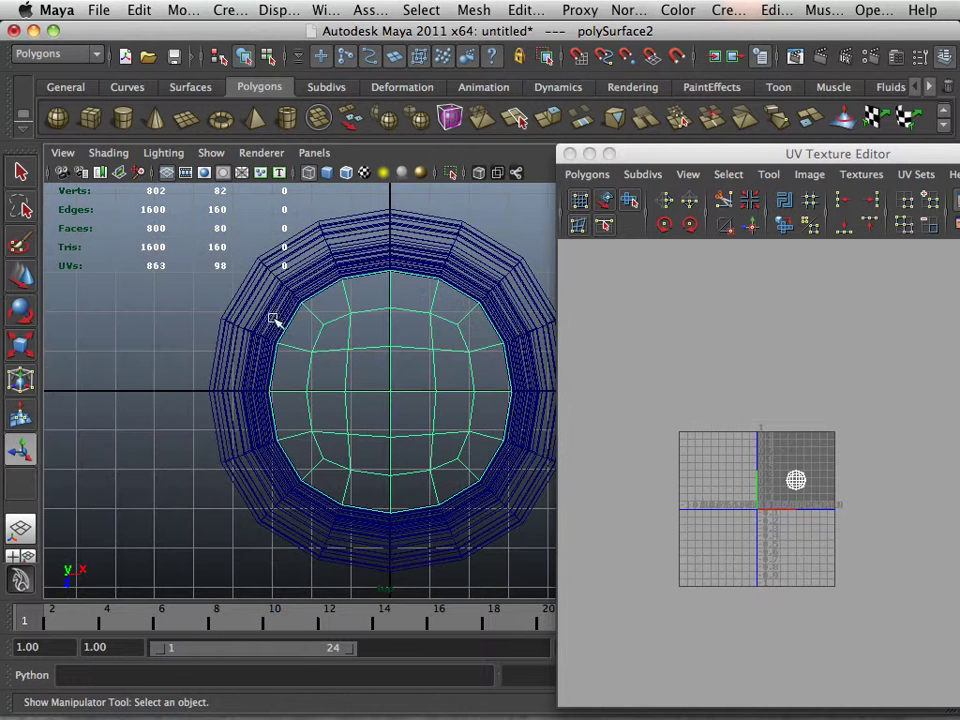
{"action": "left_click", "coordinate": [725, 10]}
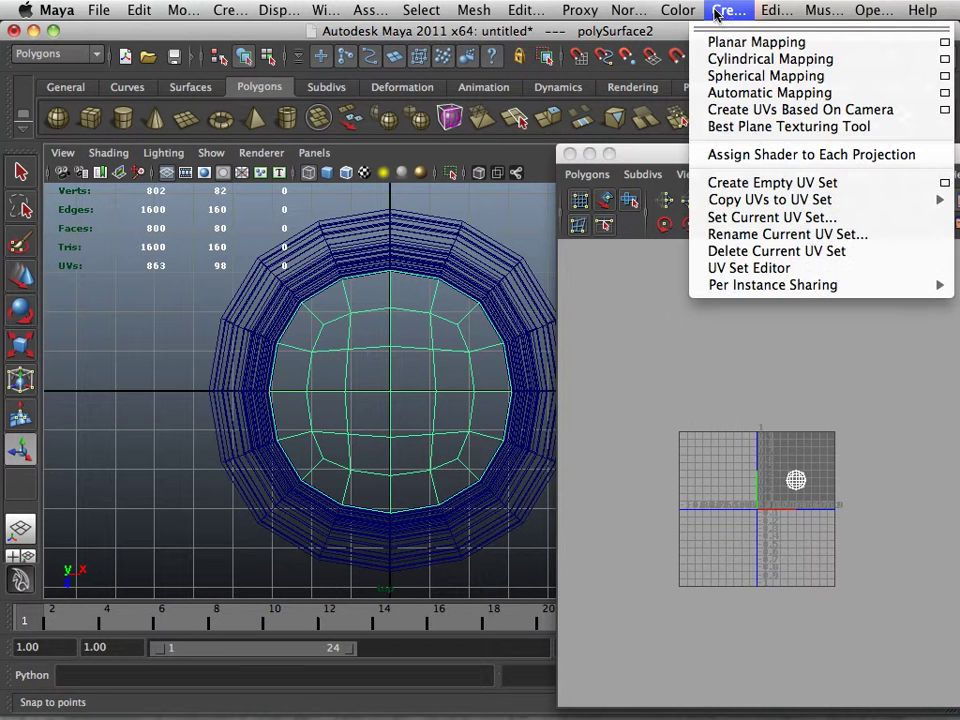
{"action": "left_click", "coordinate": [944, 42]}
{"action": "left_click_drag", "start_coordinate": [543, 386], "coordinate": [297, 164]}
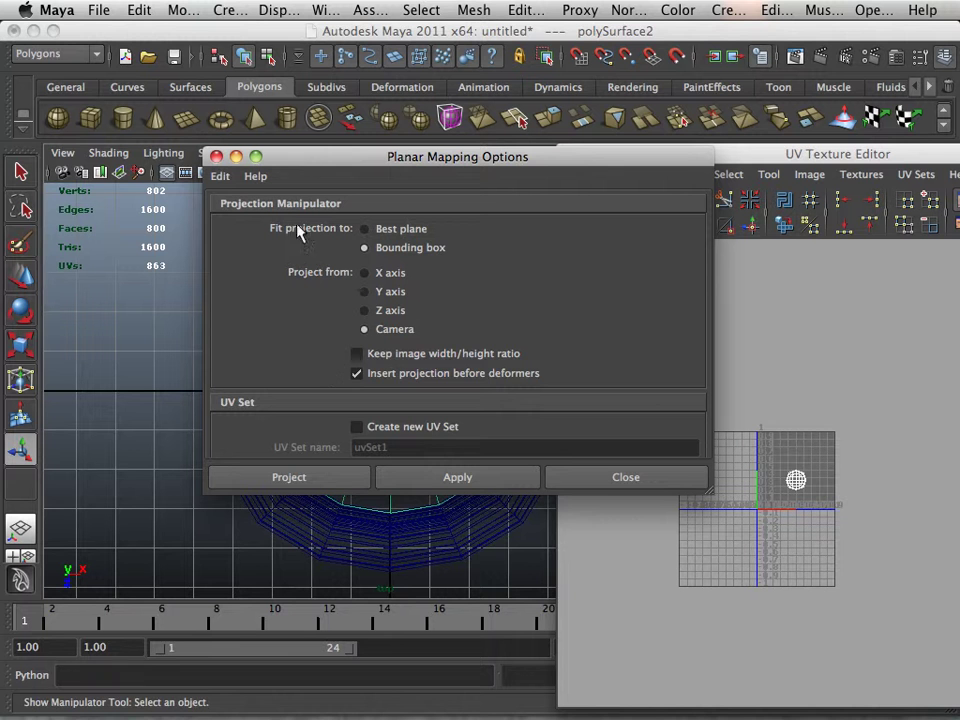
{"action": "left_click", "coordinate": [435, 485]}
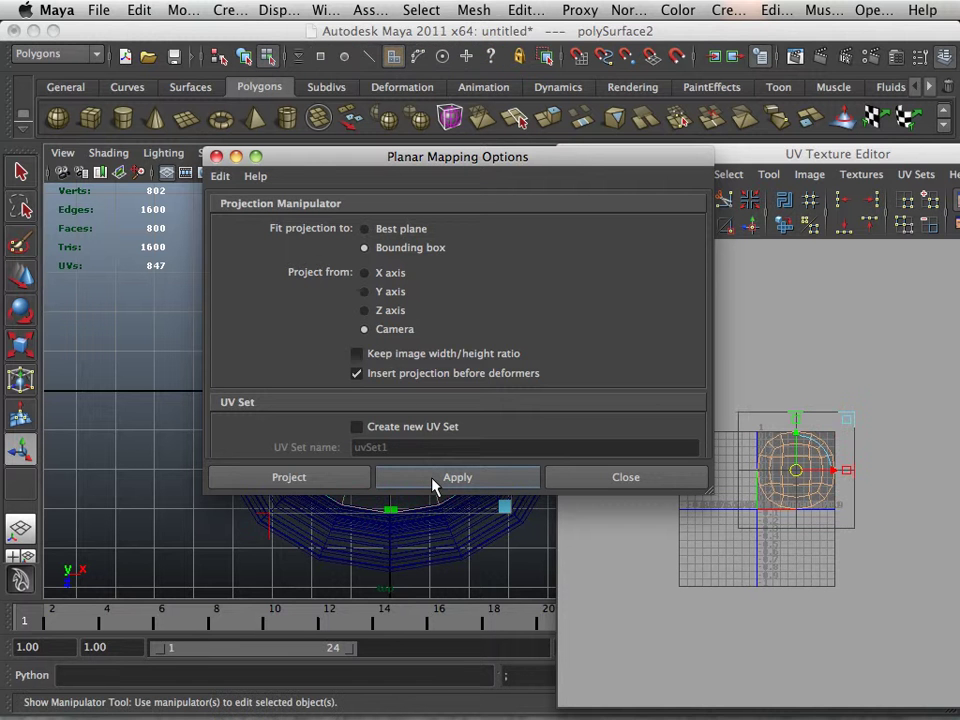
{"action": "left_click", "coordinate": [217, 157]}
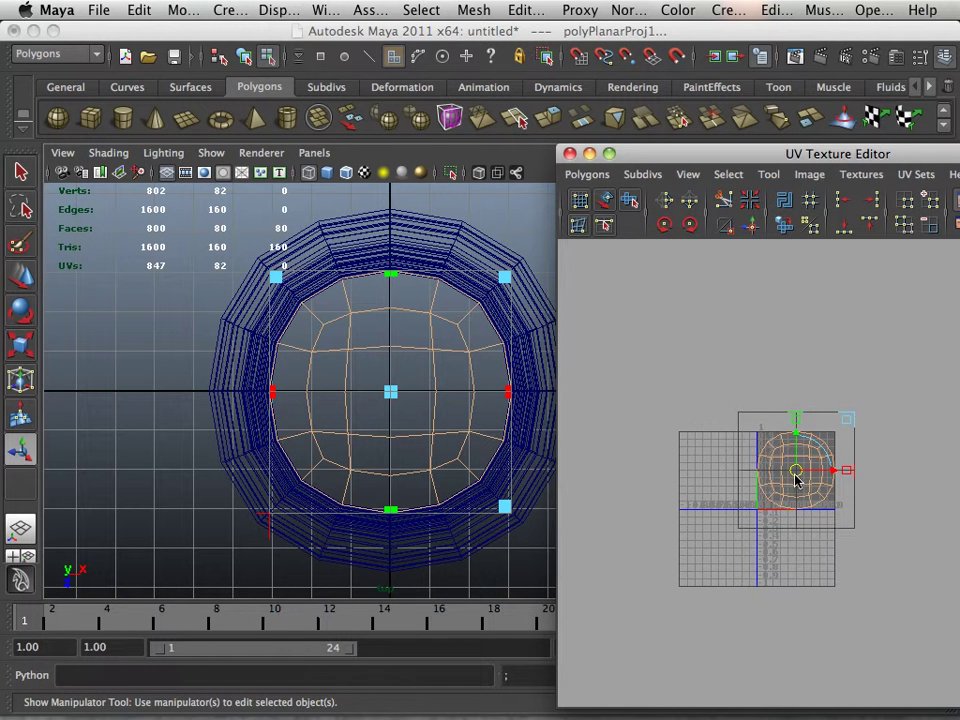
- Move the lid's round UV shell up and left, out of the 0 to 1 texture space
{"action": "left_click_drag", "start_coordinate": [797, 478], "coordinate": [615, 315]}
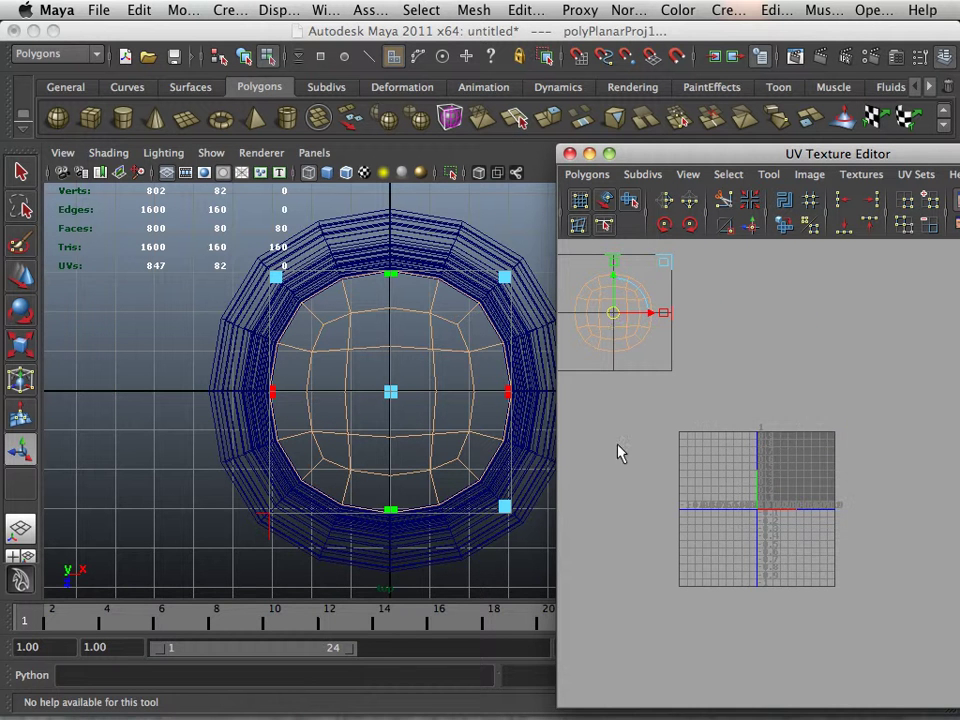
{"action": "left_click", "coordinate": [619, 506]}
- Return to the perspective view, select the whole barrel and check the layout of all its UV shells
{"action": "key", "text": "space"}
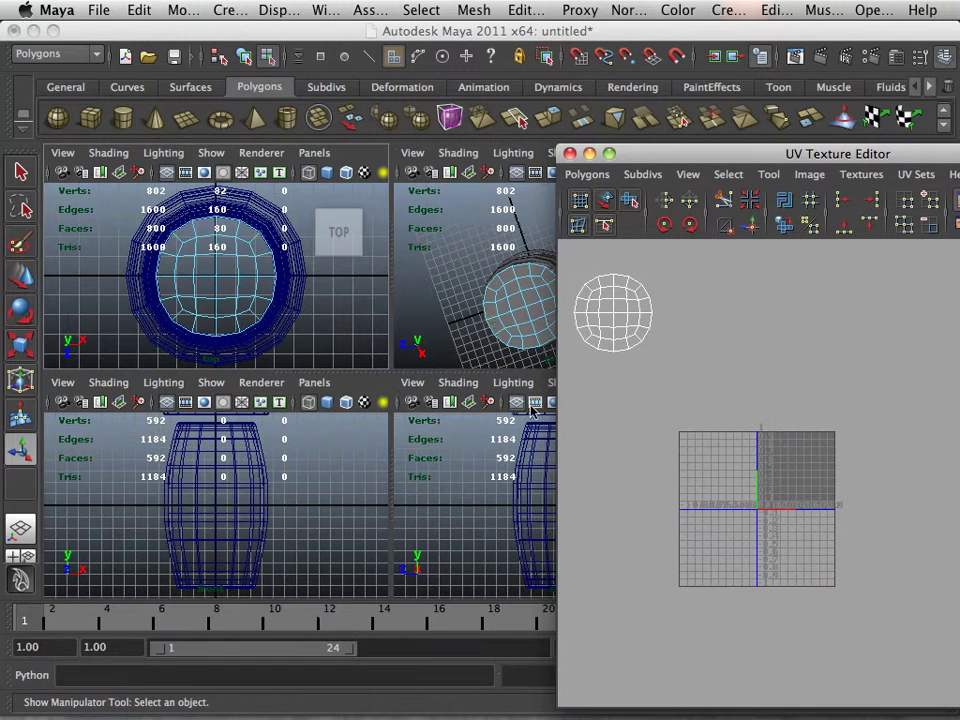
{"action": "key", "text": "space"}
{"action": "left_click_drag", "start_coordinate": [437, 373], "coordinate": [401, 313], "text": "alt"}
{"action": "right_click_drag", "start_coordinate": [401, 313], "coordinate": [334, 334], "text": "alt"}
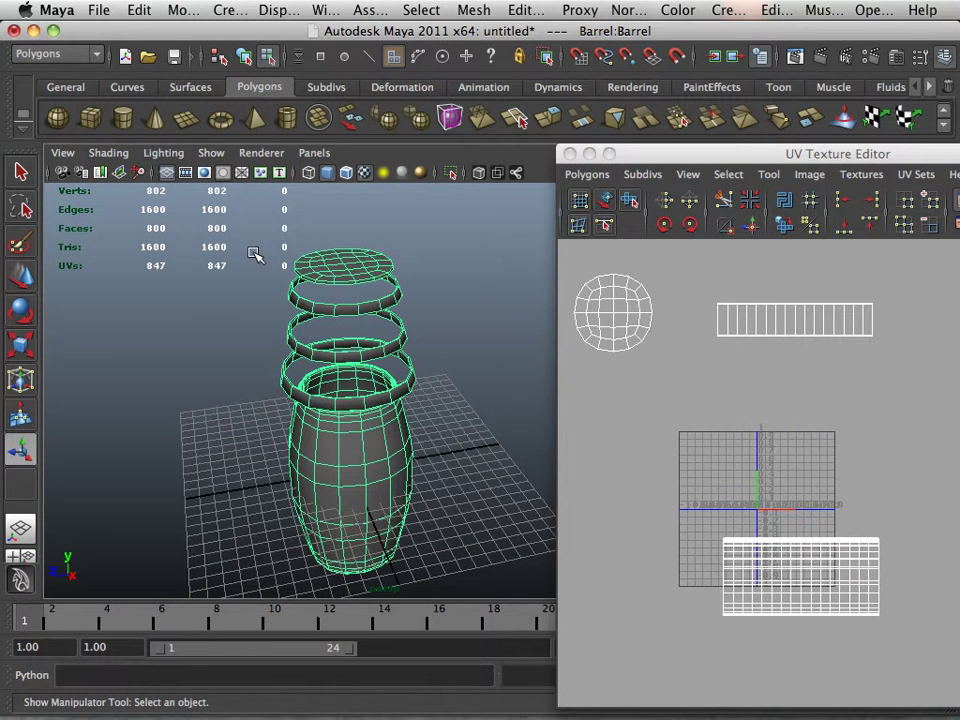
{"action": "right_click_drag", "start_coordinate": [790, 467], "coordinate": [791, 398], "text": "alt"}
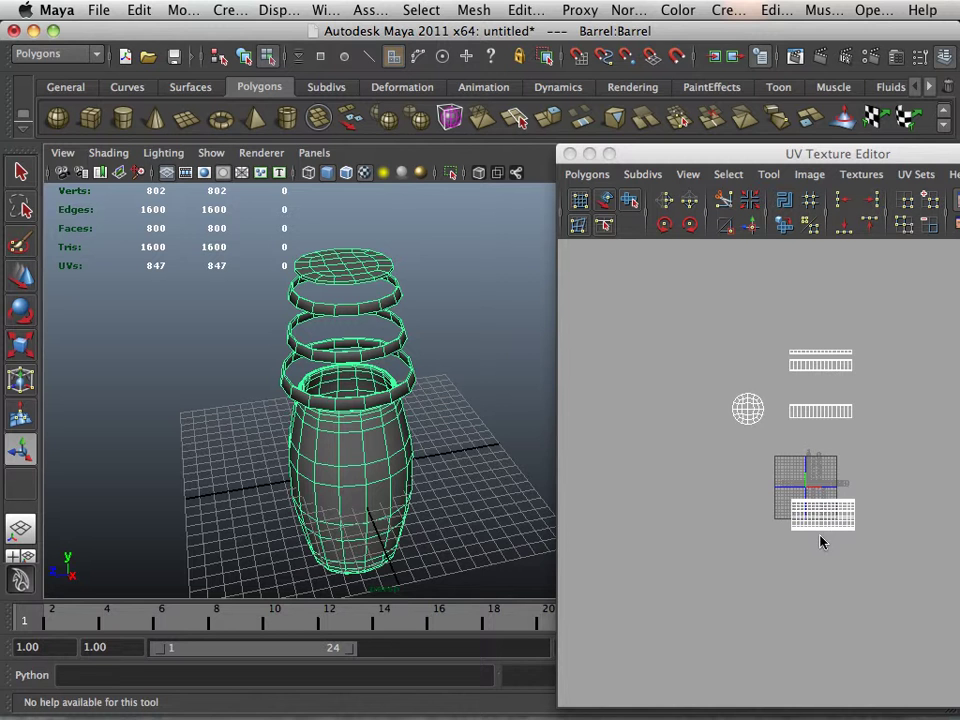
{"action": "middle_click_drag", "start_coordinate": [820, 536], "coordinate": [709, 447], "text": "alt"}
{"action": "right_click_drag", "start_coordinate": [692, 433], "coordinate": [805, 502], "text": "alt"}
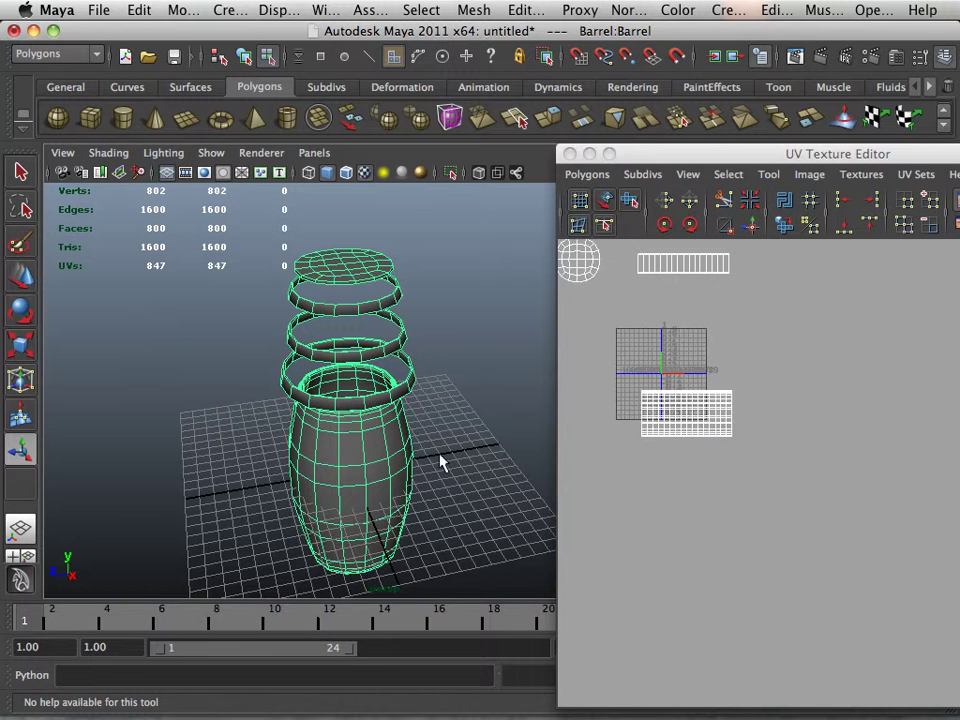
- Select only the barrel body and move it along the Z axis, away from the bands and lid
{"action": "right_click_drag", "start_coordinate": [368, 455], "coordinate": [450, 401]}
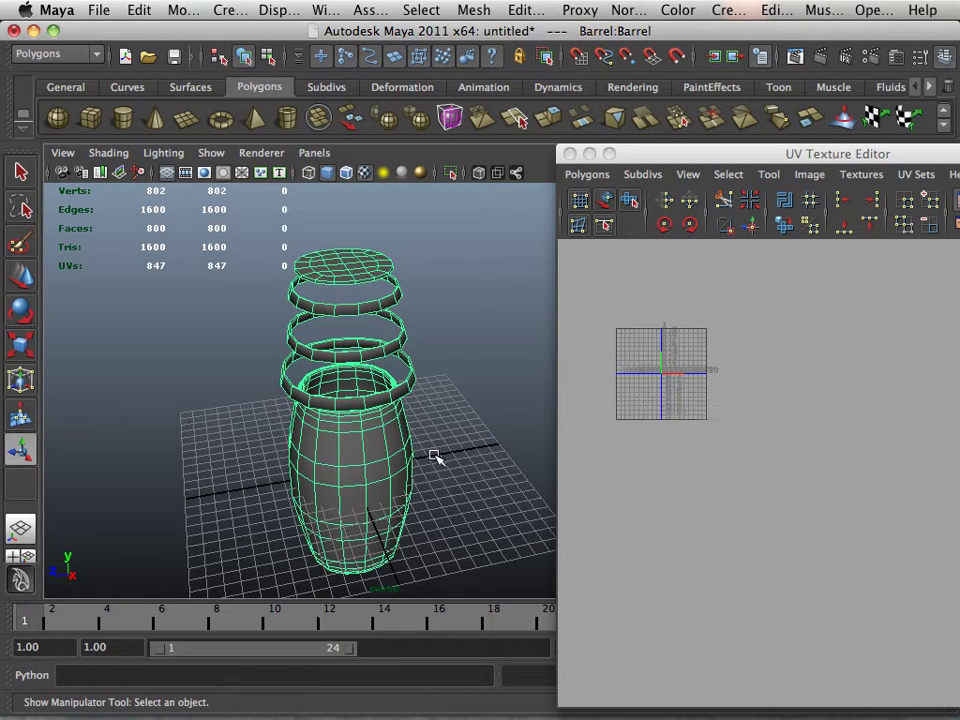
{"action": "left_click", "coordinate": [390, 462]}
{"action": "left_click", "coordinate": [21, 274]}
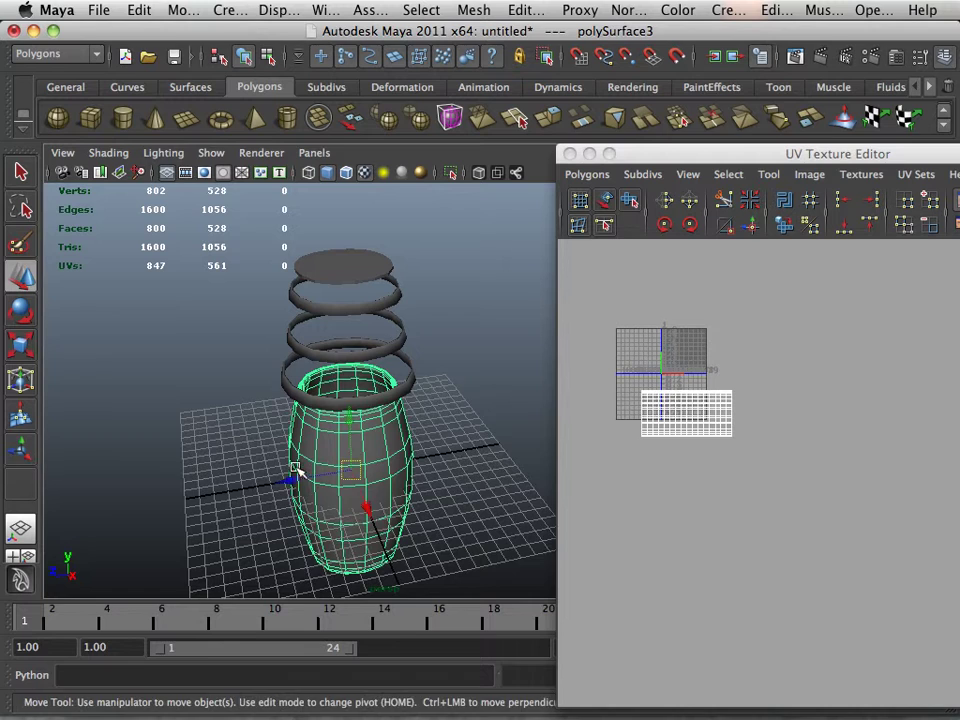
{"action": "left_click_drag", "start_coordinate": [290, 470], "coordinate": [171, 499]}
- Examine the barrel body's open rim, inner wall and outer side from several angles, comparing it with the bands
{"action": "right_click_drag", "start_coordinate": [175, 495], "coordinate": [335, 382], "text": "alt"}
{"action": "middle_click_drag", "start_coordinate": [227, 384], "coordinate": [315, 377], "text": "alt"}
{"action": "left_click_drag", "start_coordinate": [315, 377], "coordinate": [311, 388], "text": "alt"}
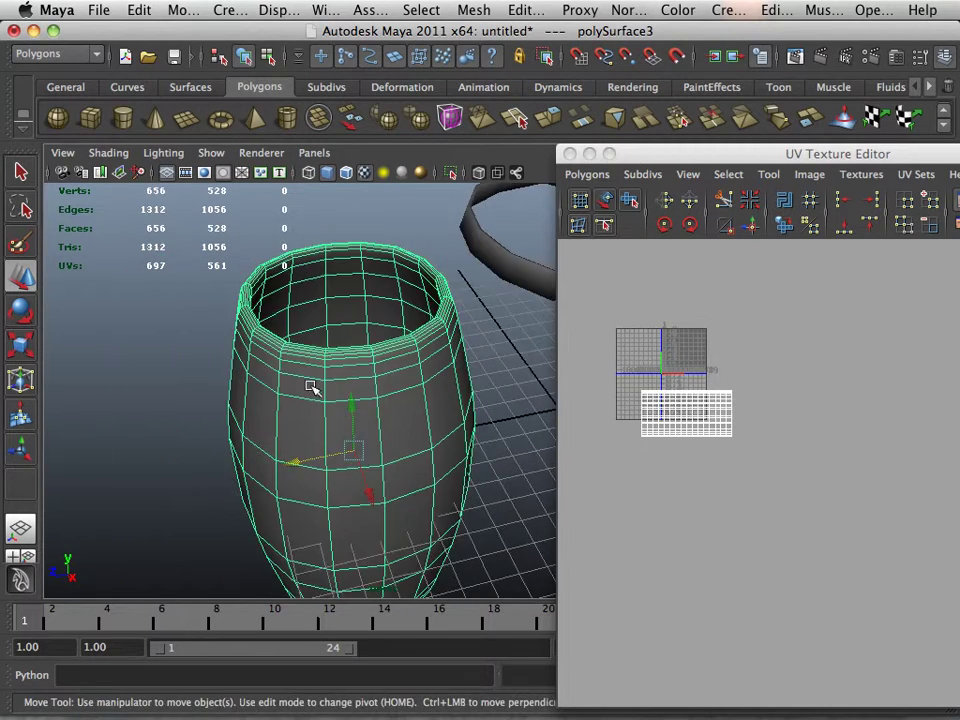
{"action": "right_click_drag", "start_coordinate": [311, 388], "coordinate": [316, 345], "text": "alt"}
{"action": "left_click_drag", "start_coordinate": [315, 345], "coordinate": [326, 480], "text": "alt"}
{"action": "right_click_drag", "start_coordinate": [326, 480], "coordinate": [94, 403], "text": "alt"}
{"action": "left_click_drag", "start_coordinate": [94, 403], "coordinate": [199, 361], "text": "alt"}
{"action": "left_click_drag", "start_coordinate": [473, 240], "coordinate": [410, 388]}
{"action": "left_click", "coordinate": [286, 371]}
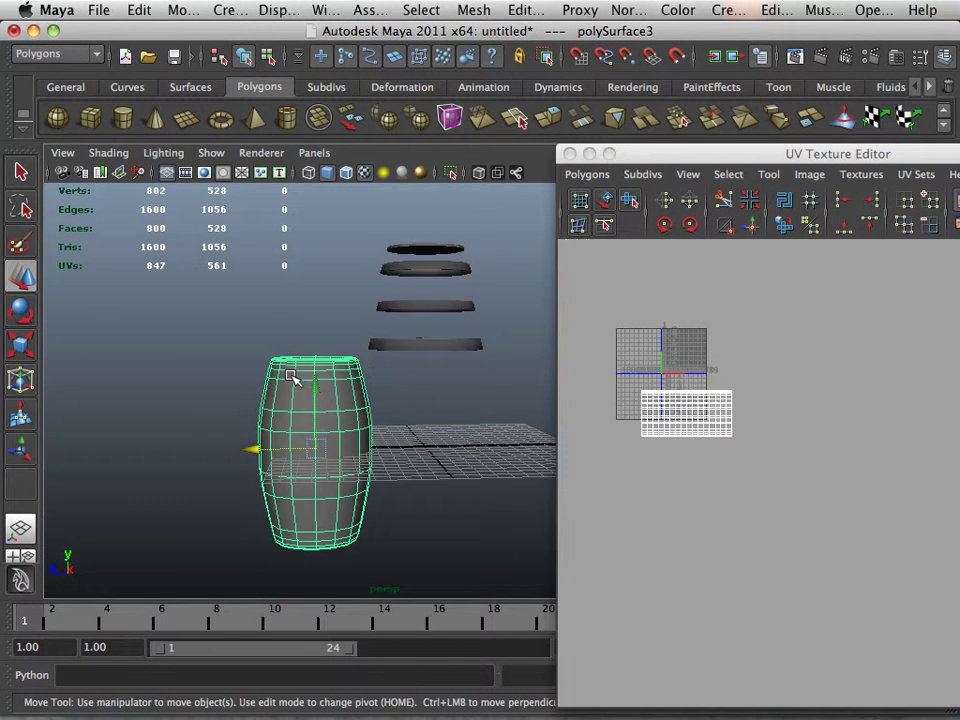
{"action": "left_click_drag", "start_coordinate": [227, 347], "coordinate": [221, 374], "text": "alt"}
{"action": "right_click_drag", "start_coordinate": [221, 374], "coordinate": [386, 305], "text": "alt"}
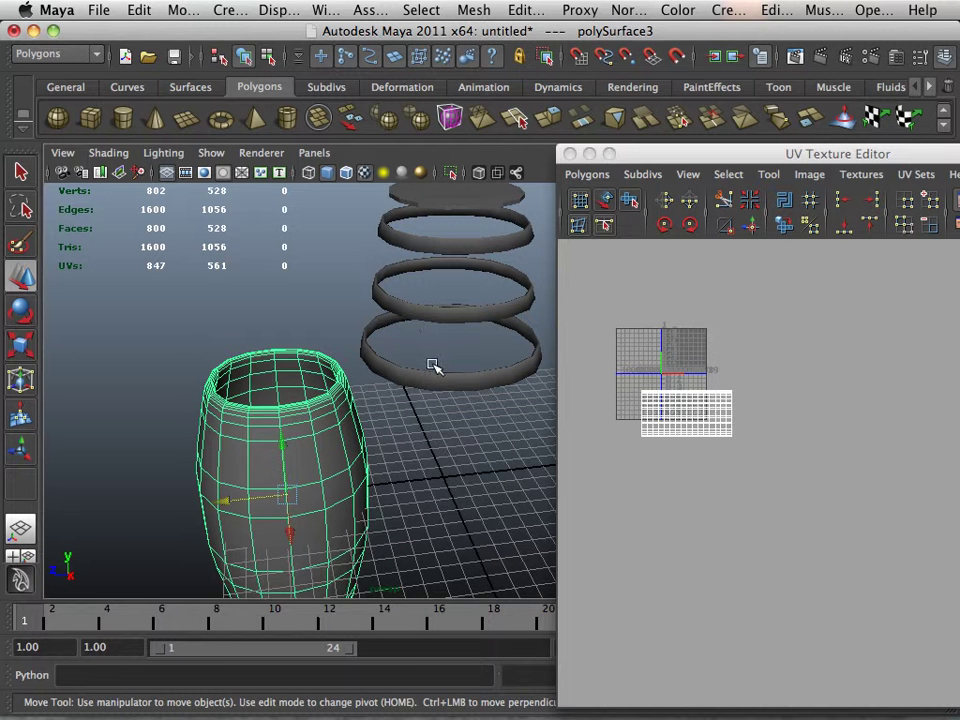
{"action": "middle_click_drag", "start_coordinate": [301, 399], "coordinate": [295, 382], "text": "alt"}
{"action": "mouse_move", "coordinate": [295, 382]}
{"action": "left_mouse_down", "text": "alt"}
{"action": "mouse_move", "coordinate": [283, 381]}
{"action": "mouse_move", "coordinate": [300, 384]}
{"action": "left_mouse_up", "text": "alt"}
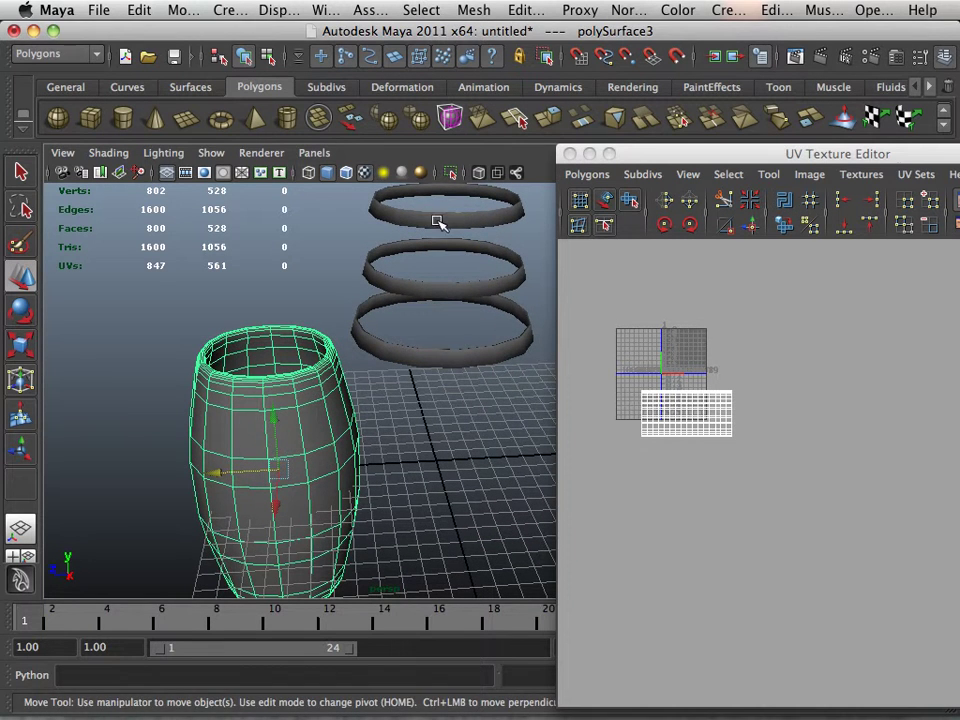
{"action": "middle_click_drag", "start_coordinate": [437, 222], "coordinate": [429, 290], "text": "alt"}
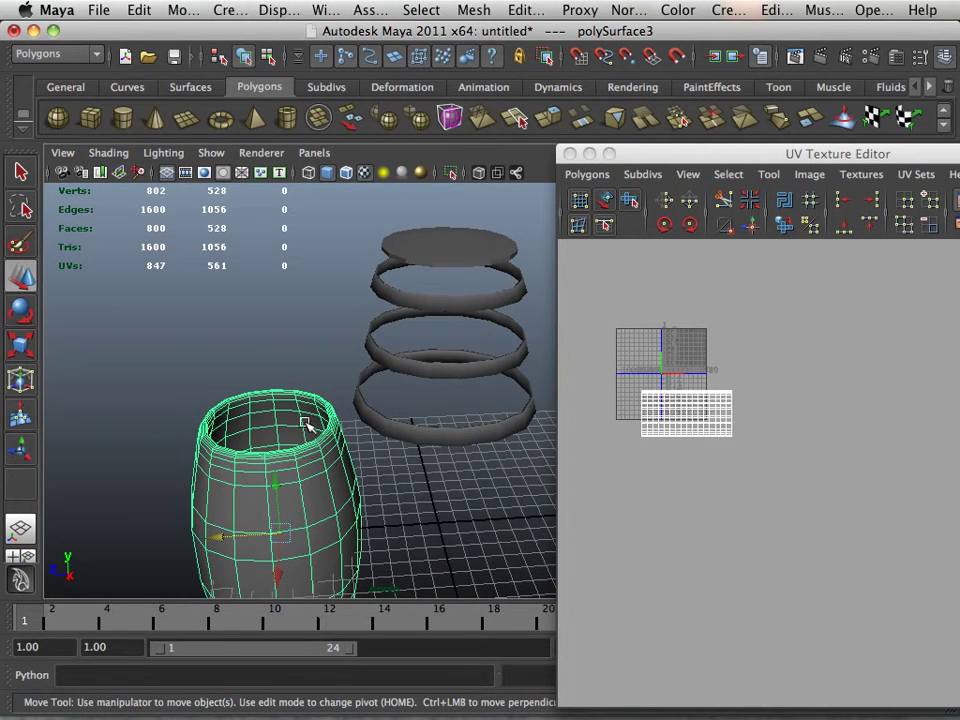
{"action": "middle_click_drag", "start_coordinate": [307, 424], "coordinate": [310, 330], "text": "alt"}
{"action": "left_click_drag", "start_coordinate": [310, 330], "coordinate": [313, 285], "text": "alt"}
{"action": "right_click_drag", "start_coordinate": [313, 285], "coordinate": [383, 314], "text": "alt"}
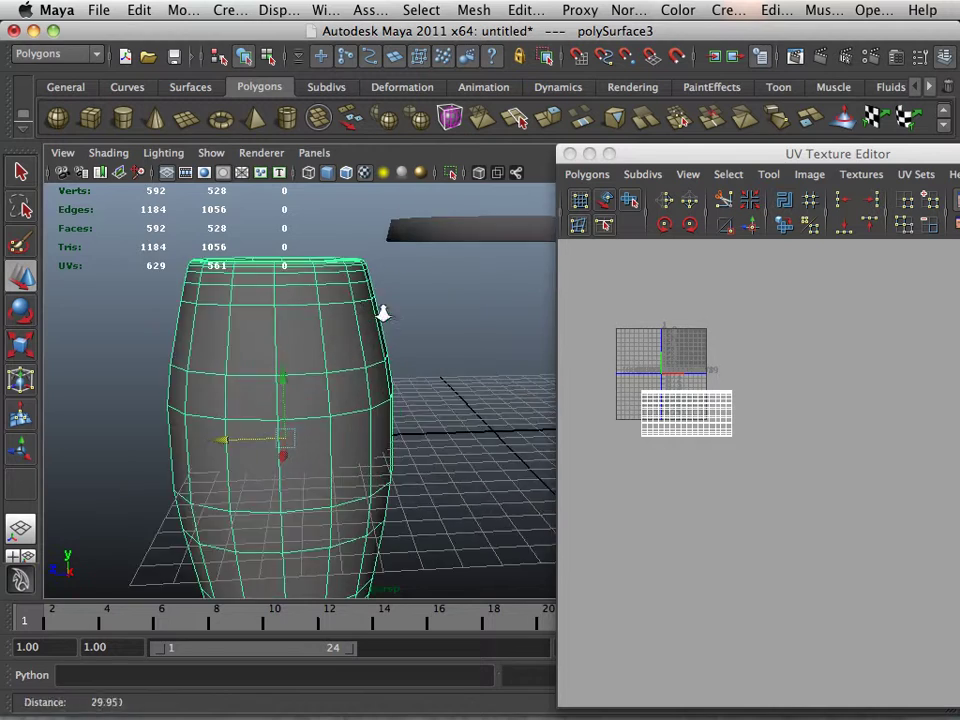
{"action": "left_click_drag", "start_coordinate": [383, 314], "coordinate": [291, 379], "text": "alt"}
{"action": "middle_click_drag", "start_coordinate": [291, 379], "coordinate": [332, 422], "text": "alt"}
{"action": "left_click_drag", "start_coordinate": [332, 422], "coordinate": [375, 354], "text": "alt"}
- Select the edge loop just inside the barrel body's upper rim and cut its UVs
{"action": "right_click", "coordinate": [375, 355]}
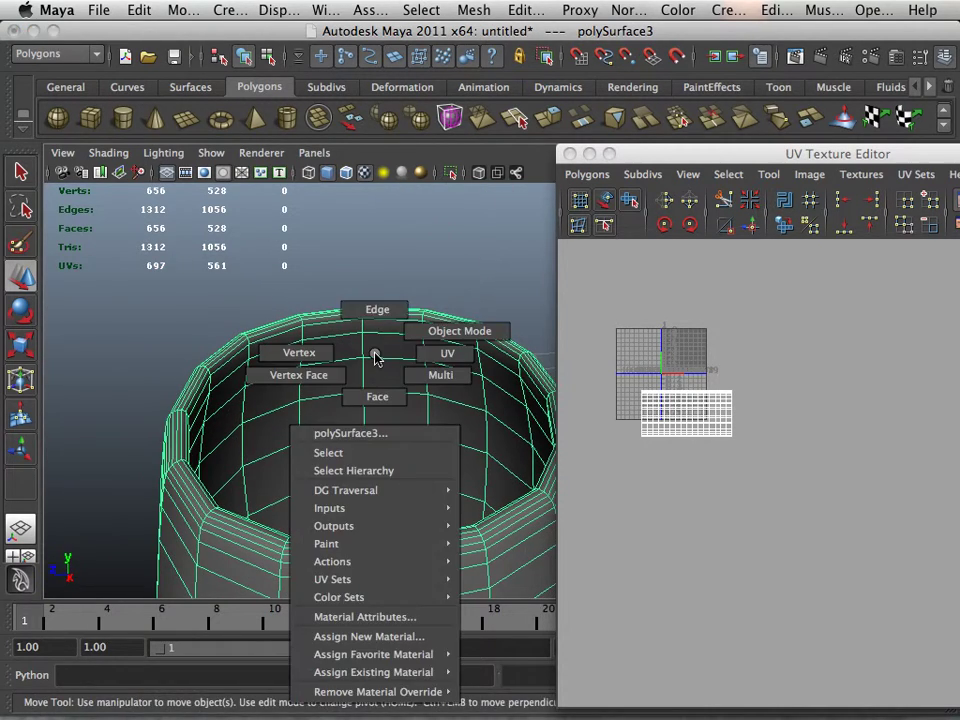
{"action": "right_click_drag", "start_coordinate": [375, 358], "coordinate": [385, 311]}
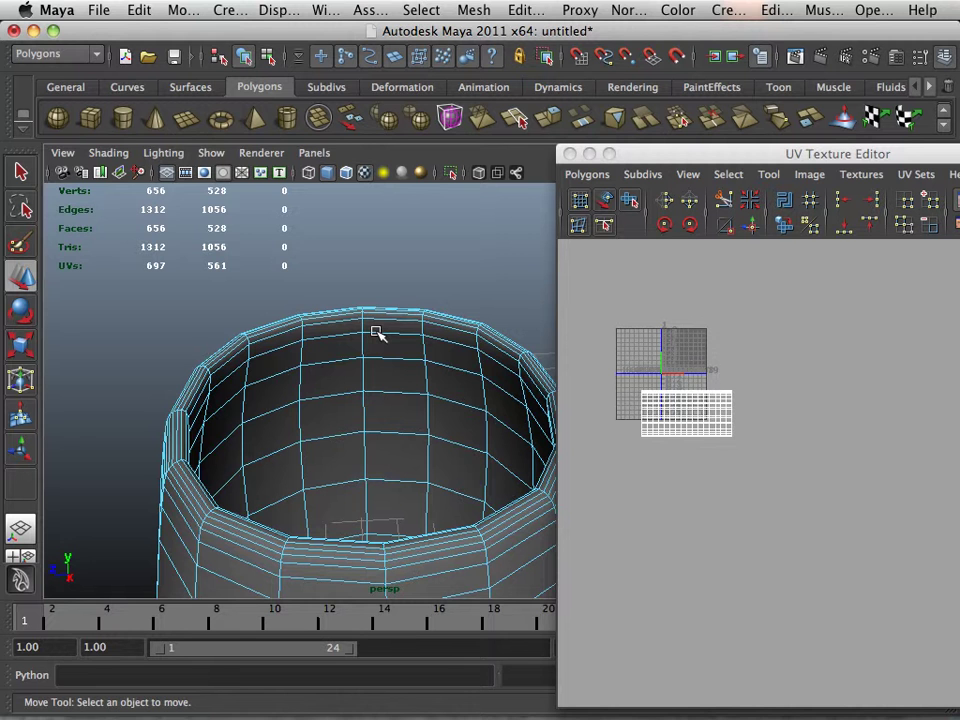
{"action": "double_click", "coordinate": [376, 336]}
{"action": "left_click_drag", "start_coordinate": [375, 338], "coordinate": [381, 347], "text": "alt"}
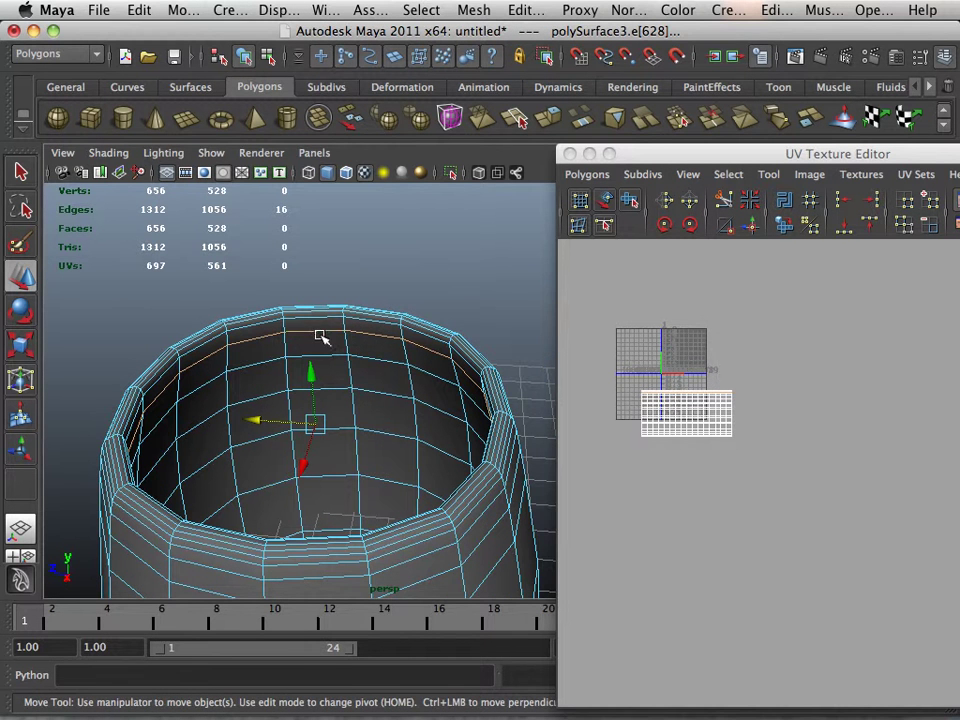
{"action": "left_click", "coordinate": [725, 204]}
- Select the edge loop just inside the barrel body's bottom opening and separate the UVs along it
{"action": "left_click_drag", "start_coordinate": [355, 390], "coordinate": [371, 270], "text": "alt"}
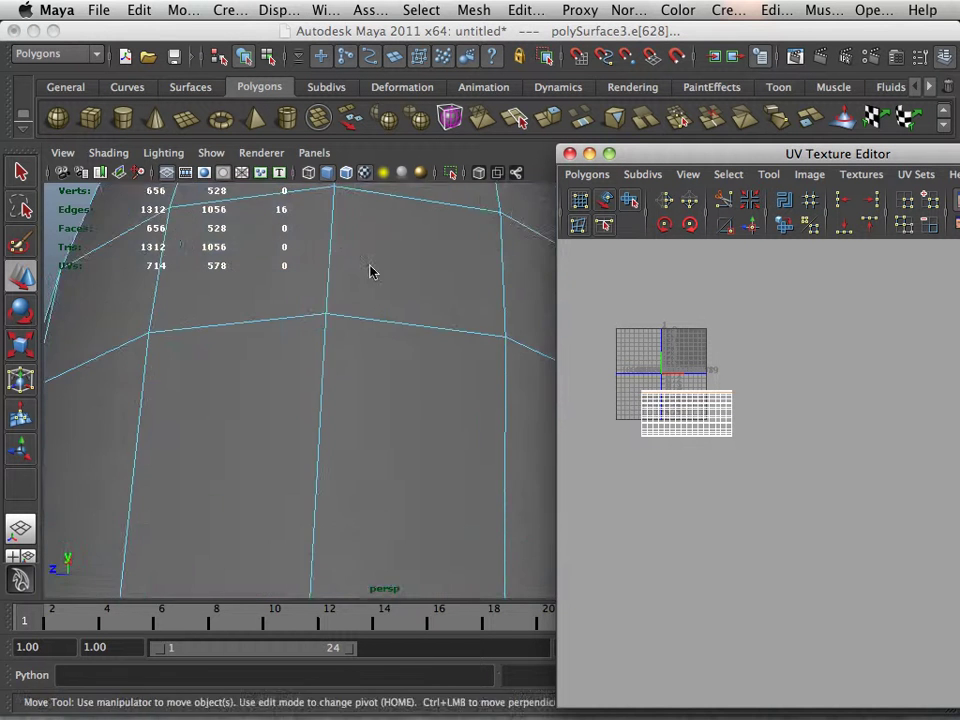
{"action": "right_click_drag", "start_coordinate": [371, 270], "coordinate": [358, 426], "text": "alt"}
{"action": "middle_click_drag", "start_coordinate": [358, 426], "coordinate": [360, 336], "text": "alt"}
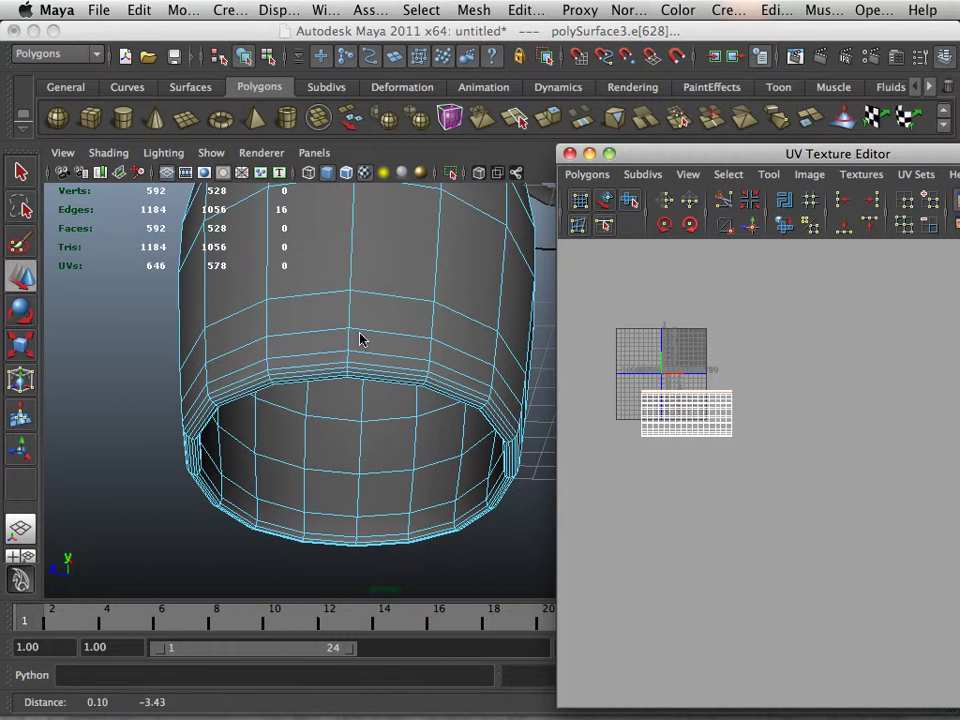
{"action": "left_click", "coordinate": [333, 512]}
{"action": "double_click", "coordinate": [333, 512]}
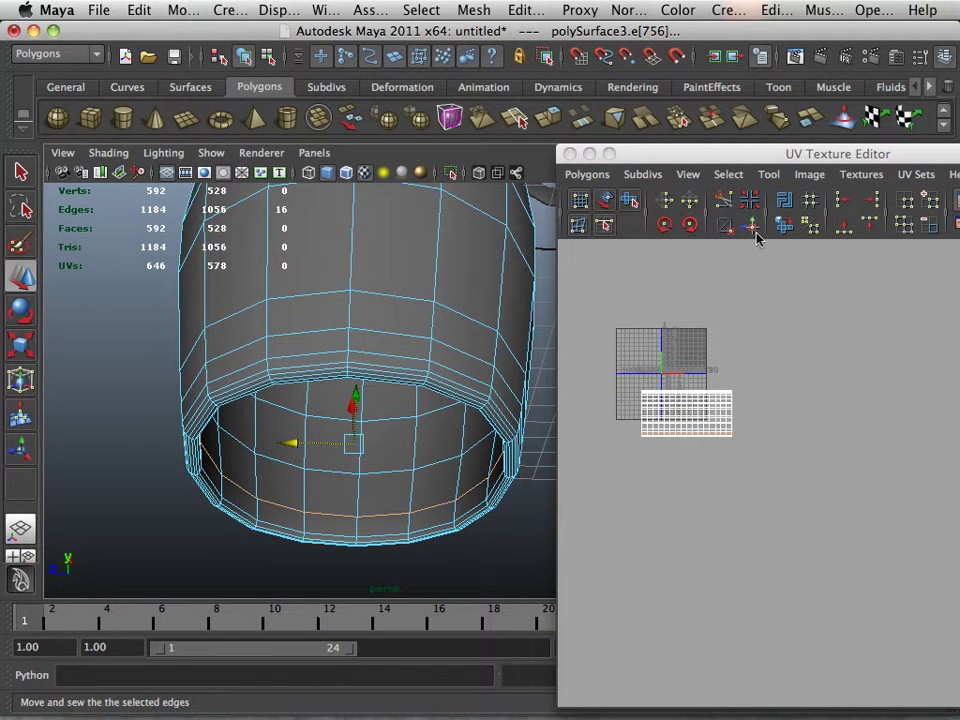
{"action": "left_click", "coordinate": [726, 225]}
- Pick a UV on the barrel's outer wall, expand the selection to its shell and move that shell down, off the inner wall's shell
{"action": "scroll", "coordinate": [797, 487], "scroll_direction": "up", "scroll_amount": 2}
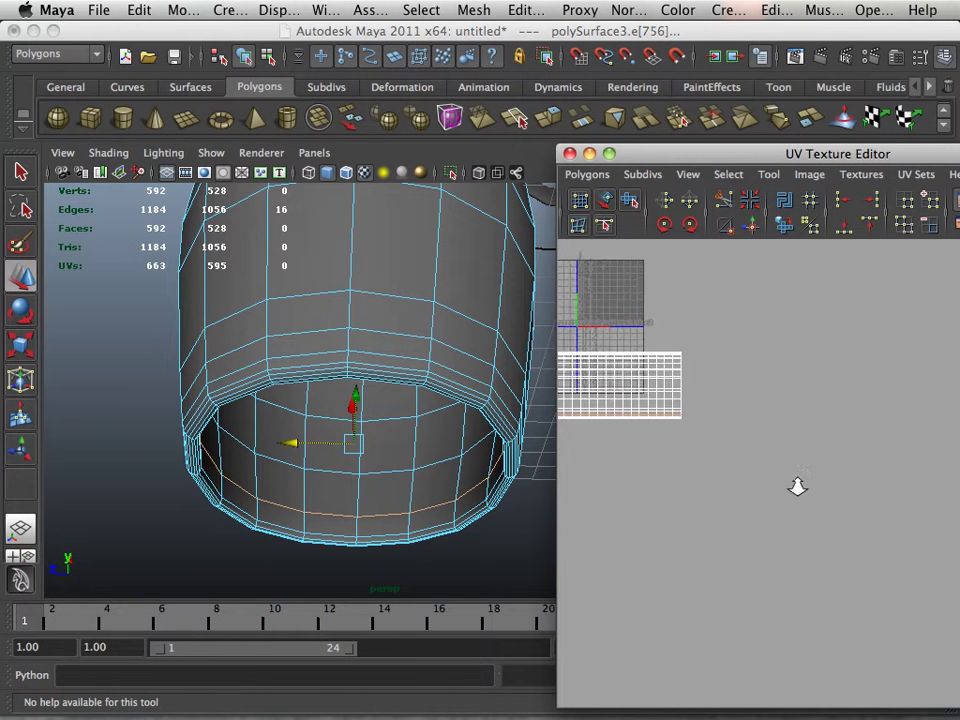
{"action": "scroll", "coordinate": [752, 420], "scroll_direction": "up", "scroll_amount": 4}
{"action": "middle_click_drag", "start_coordinate": [711, 392], "coordinate": [699, 452], "text": "alt"}
{"action": "right_click", "coordinate": [697, 450]}
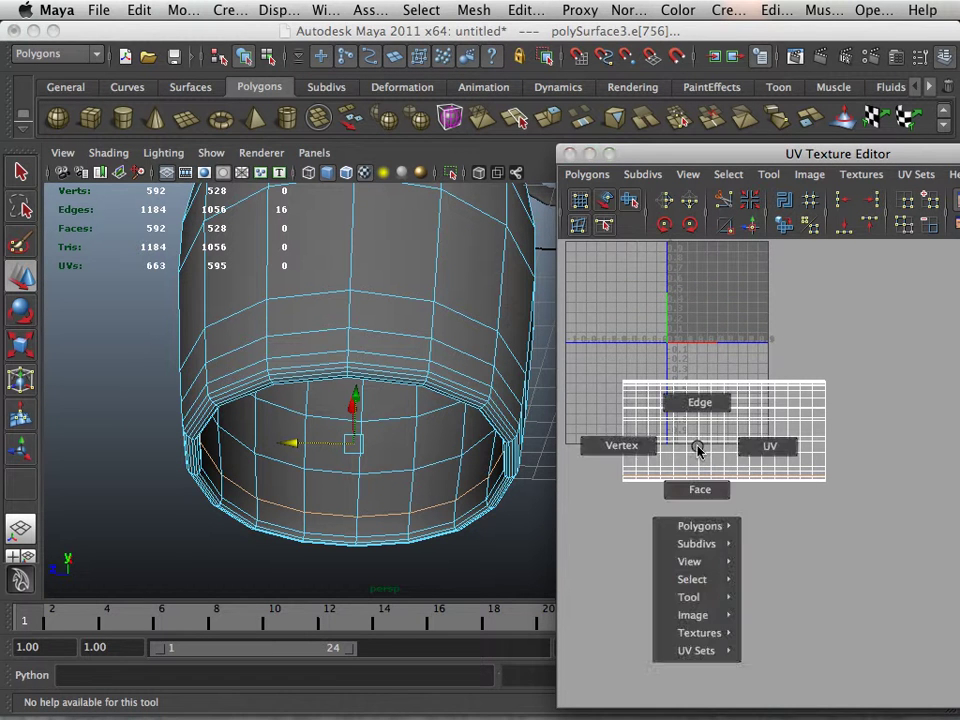
{"action": "right_click_drag", "start_coordinate": [697, 450], "coordinate": [731, 444]}
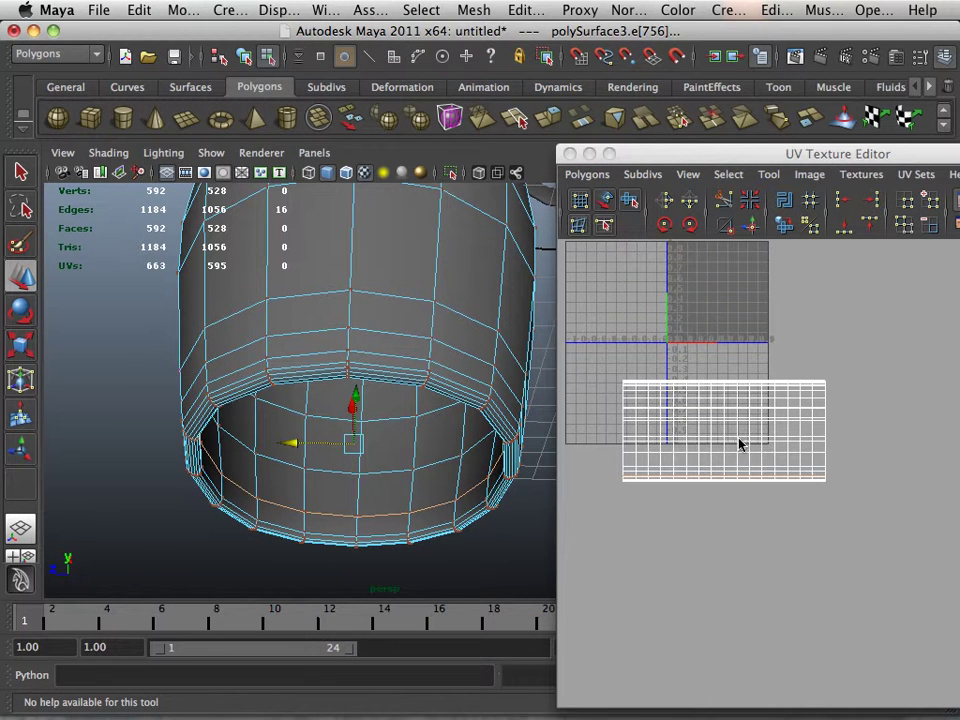
{"action": "left_click", "coordinate": [737, 442]}
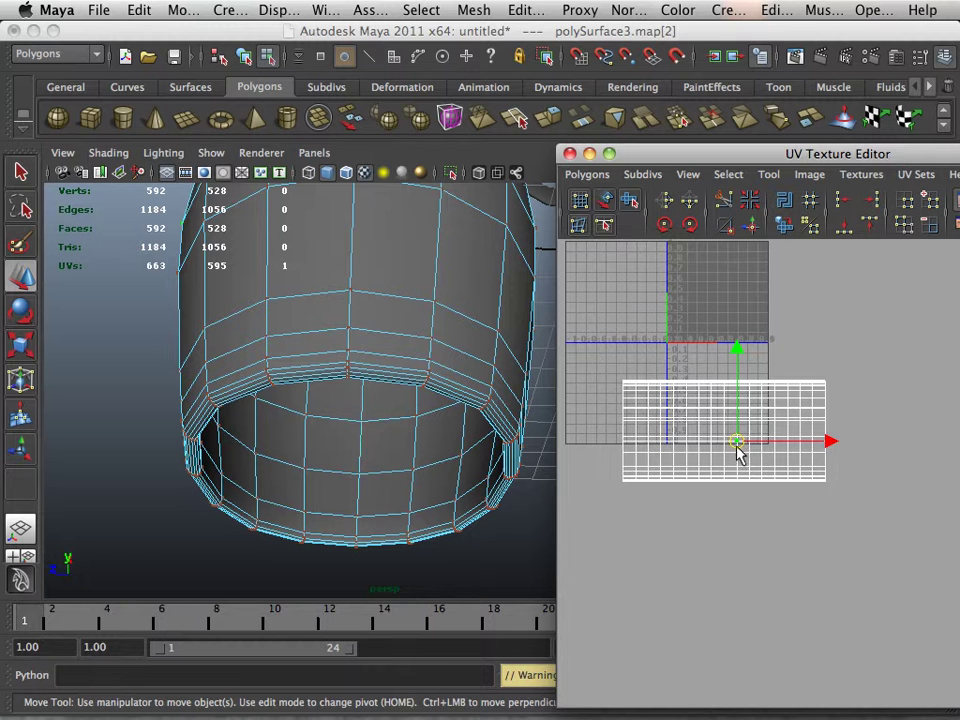
{"action": "right_click", "coordinate": [736, 446], "text": "ctrl"}
{"action": "right_click_drag", "start_coordinate": [736, 446], "coordinate": [797, 428], "text": "ctrl"}
{"action": "left_click_drag", "start_coordinate": [724, 439], "coordinate": [716, 579]}
{"action": "left_click", "coordinate": [752, 502]}
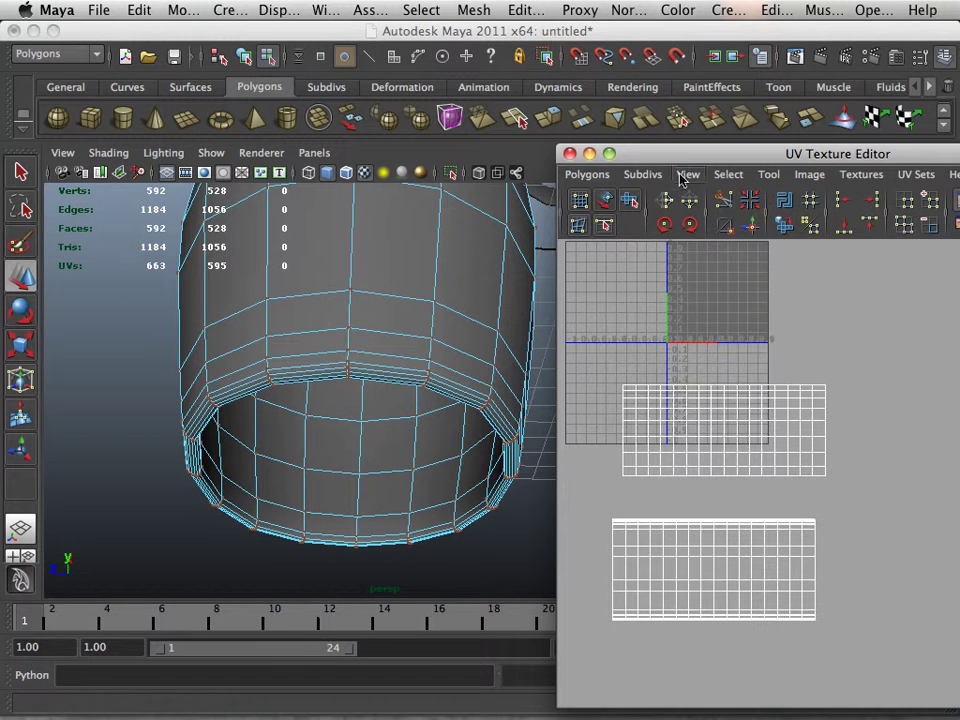
- Move the UV Texture Editor window up and left, and return the barrel body to object selection
{"action": "left_click_drag", "start_coordinate": [681, 154], "coordinate": [610, 104]}
{"action": "left_click_drag", "start_coordinate": [385, 285], "coordinate": [392, 372], "text": "alt"}
{"action": "right_click_drag", "start_coordinate": [392, 372], "coordinate": [315, 280], "text": "alt"}
{"action": "middle_click_drag", "start_coordinate": [315, 280], "coordinate": [323, 362], "text": "alt"}
{"action": "left_click_drag", "start_coordinate": [323, 362], "coordinate": [315, 409], "text": "alt"}
{"action": "right_click_drag", "start_coordinate": [315, 405], "coordinate": [405, 422], "text": "alt"}
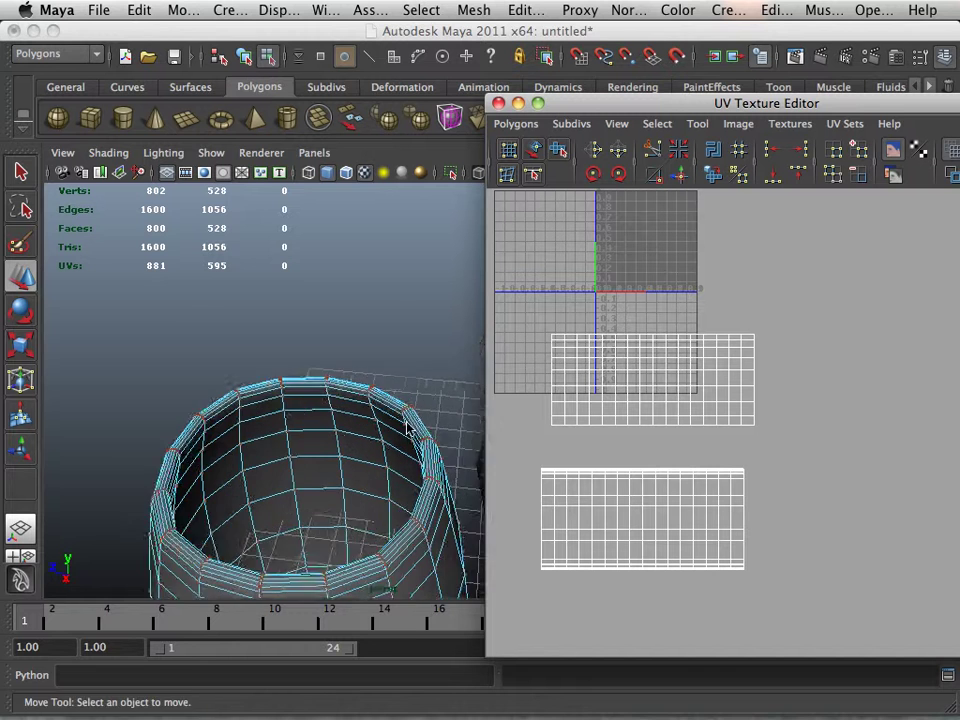
{"action": "middle_click_drag", "start_coordinate": [405, 422], "coordinate": [404, 353], "text": "alt"}
{"action": "right_click_drag", "start_coordinate": [320, 360], "coordinate": [398, 332]}
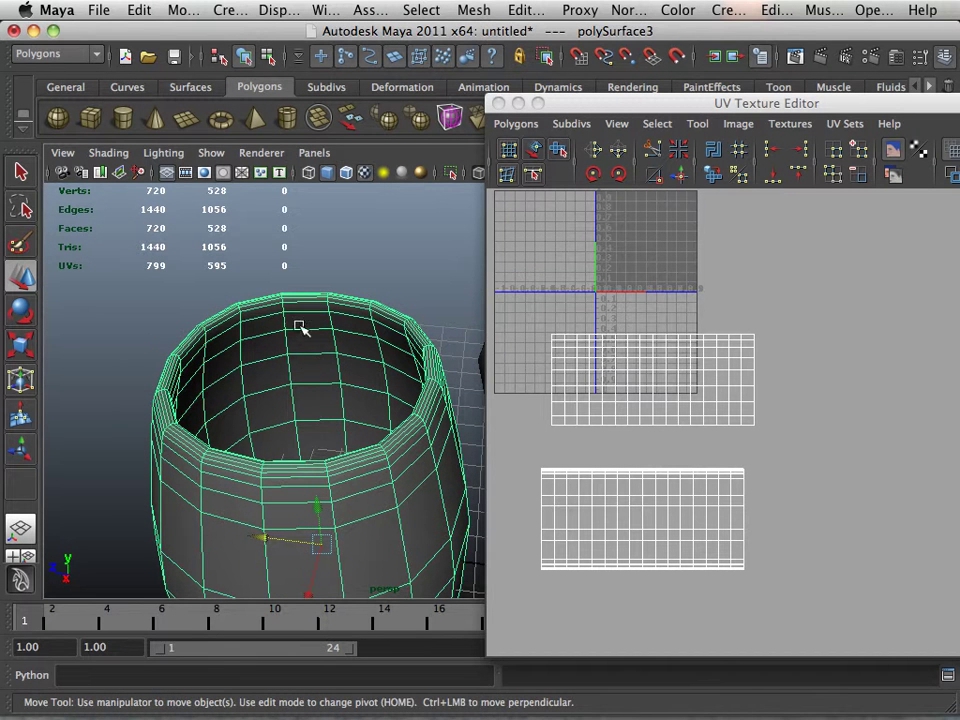
- Open the Hypershade, show its textures and move its window down to uncover the main window's title bar
{"action": "left_click", "coordinate": [320, 8]}
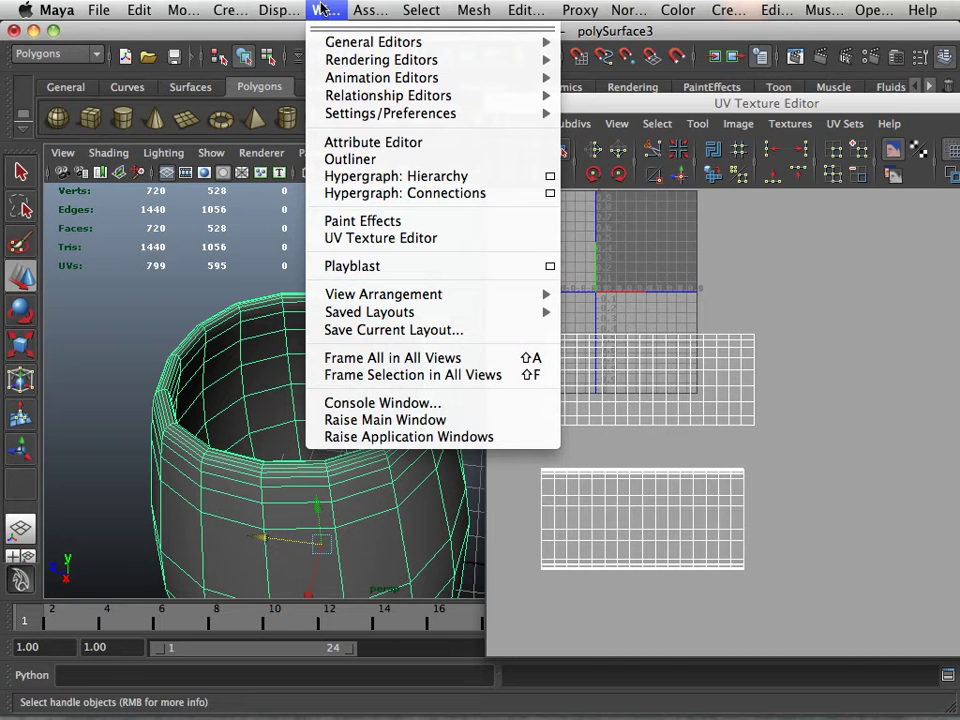
{"action": "mouse_move", "coordinate": [390, 67]}
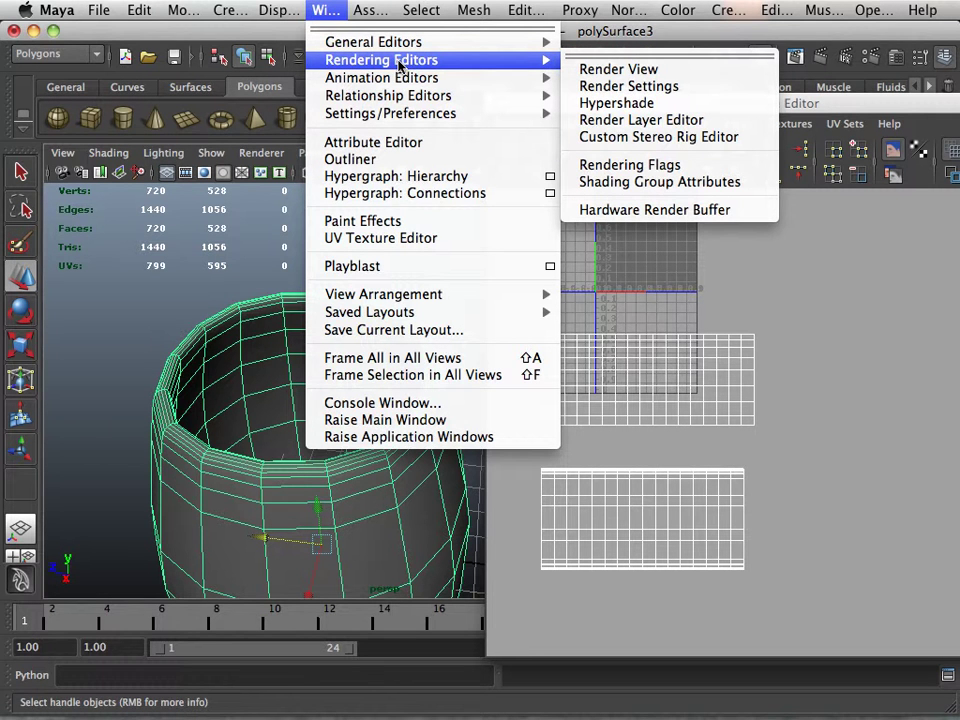
{"action": "left_click", "coordinate": [616, 103]}
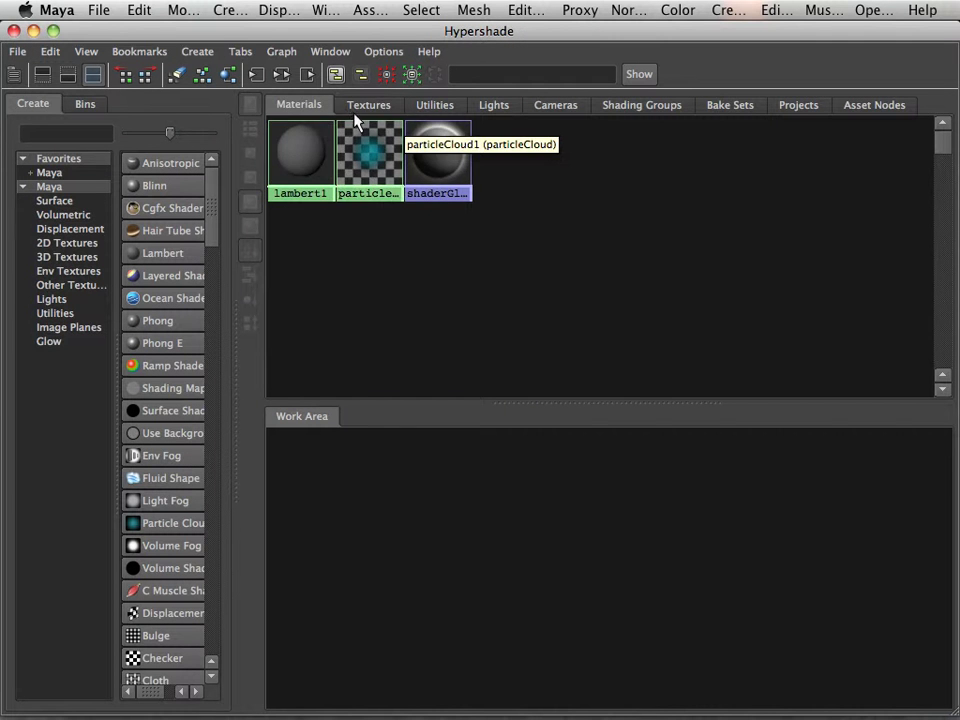
{"action": "left_click", "coordinate": [376, 110]}
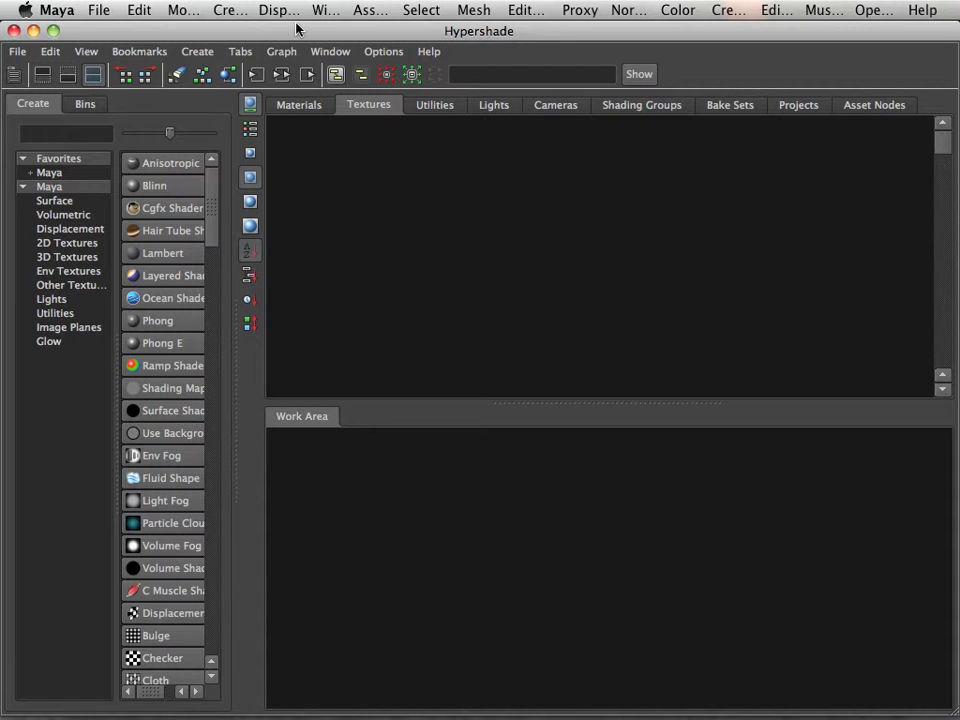
{"action": "mouse_move", "coordinate": [295, 31]}
{"action": "left_mouse_down"}
{"action": "mouse_move", "coordinate": [317, 133]}
{"action": "mouse_move", "coordinate": [293, 31]}
{"action": "left_mouse_up"}
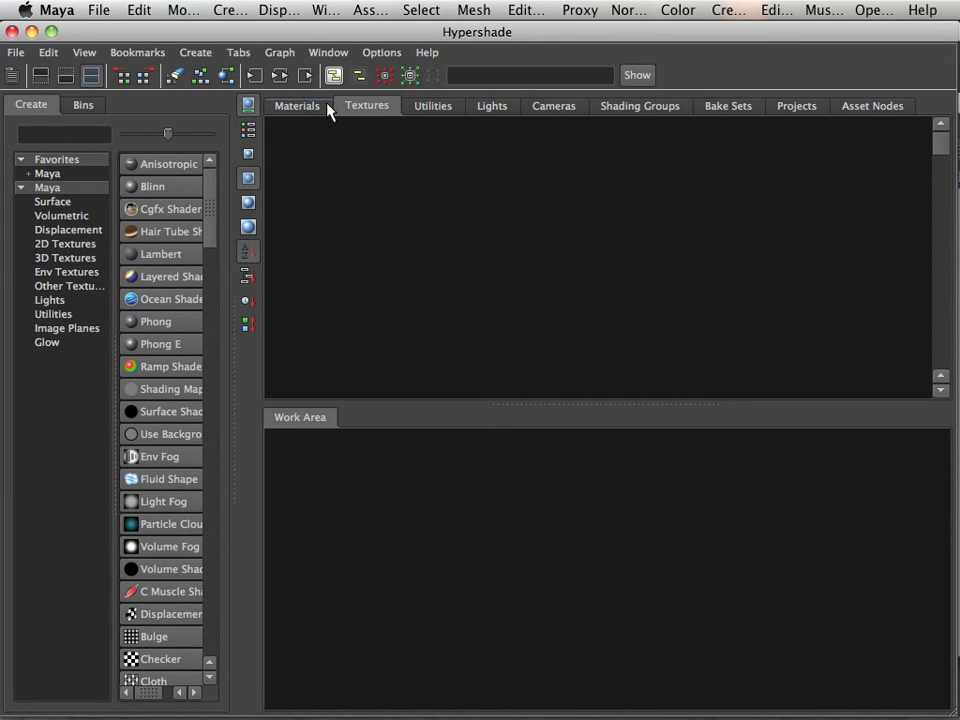
{"action": "left_click_drag", "start_coordinate": [336, 38], "coordinate": [326, 70]}
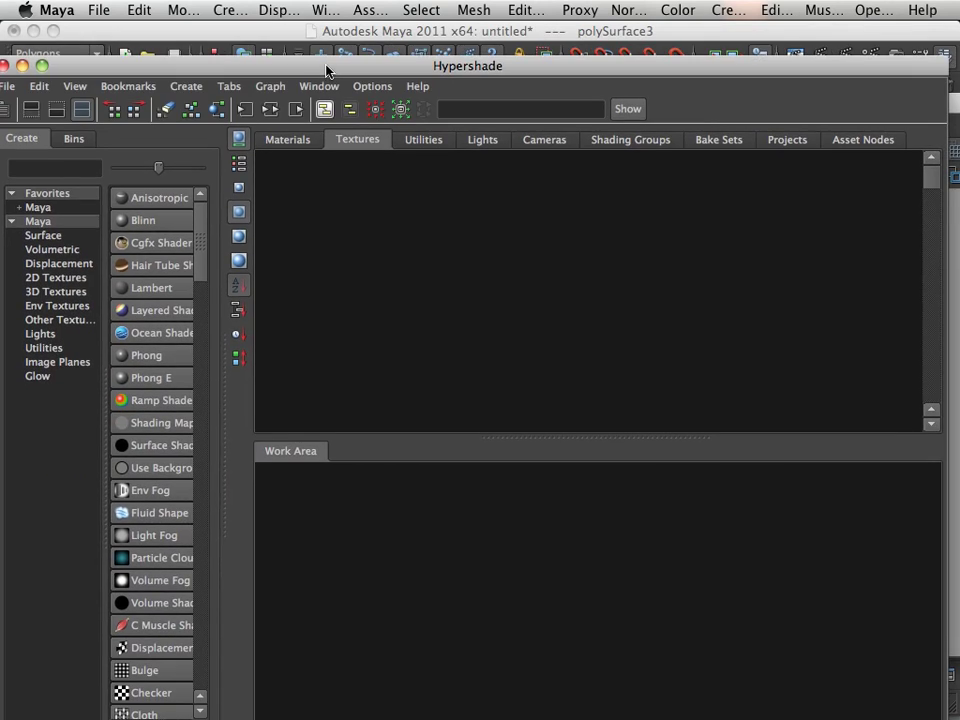